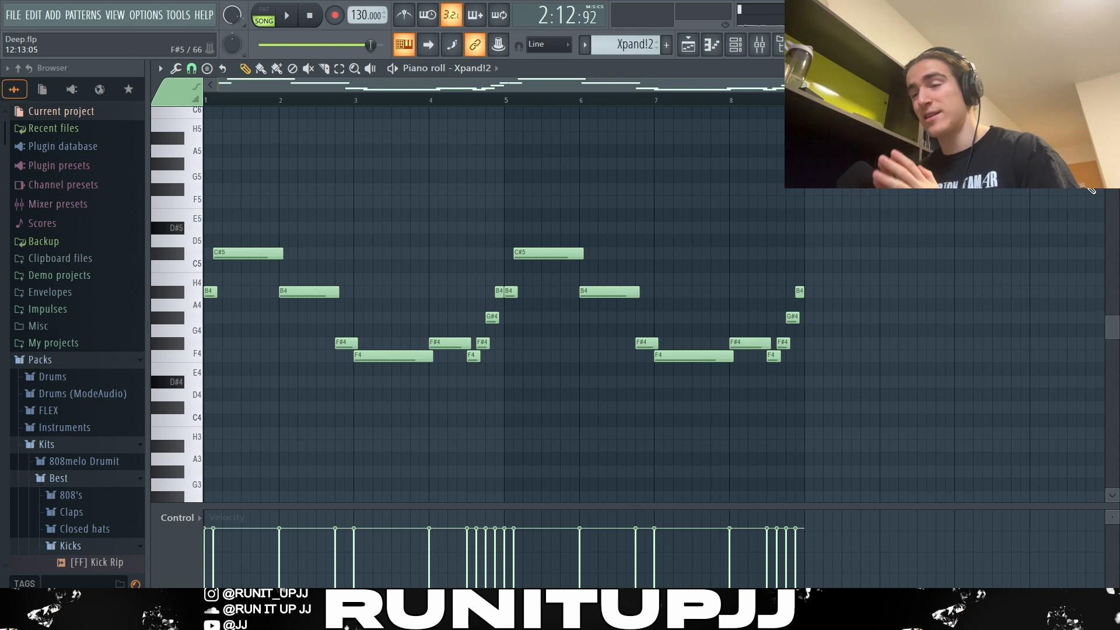
Play back the Xpand!2 melody in the piano roll
key(space)
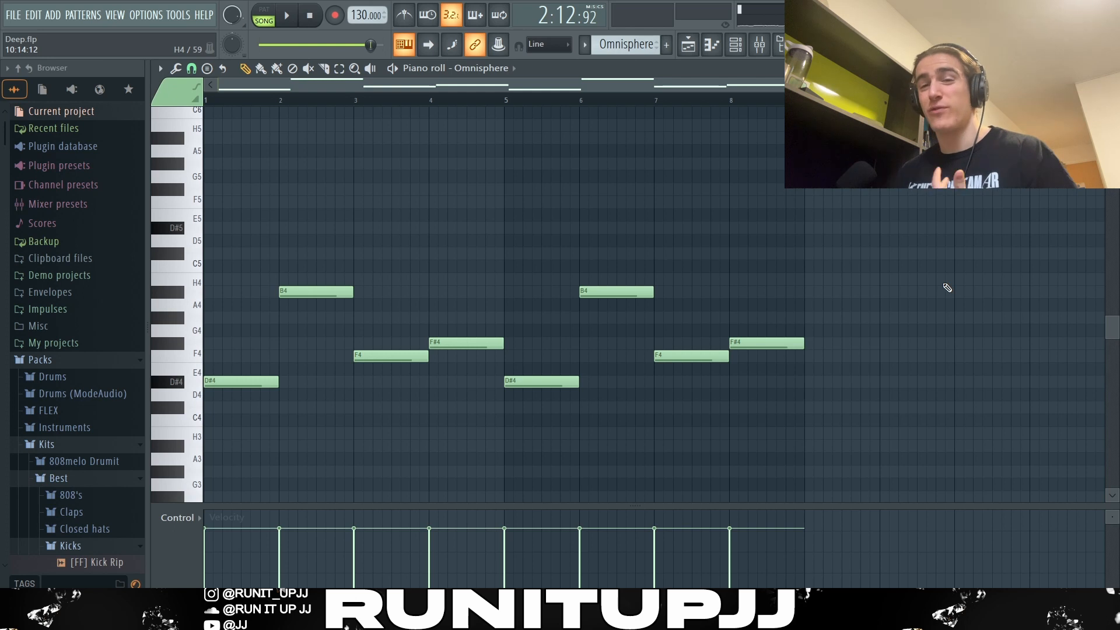
Highlight the D#4, B4, F4 and F#4 notes of the eight-bar Omnisphere pattern, clear the selection and play the pattern
drag(250, 369, 251, 387)
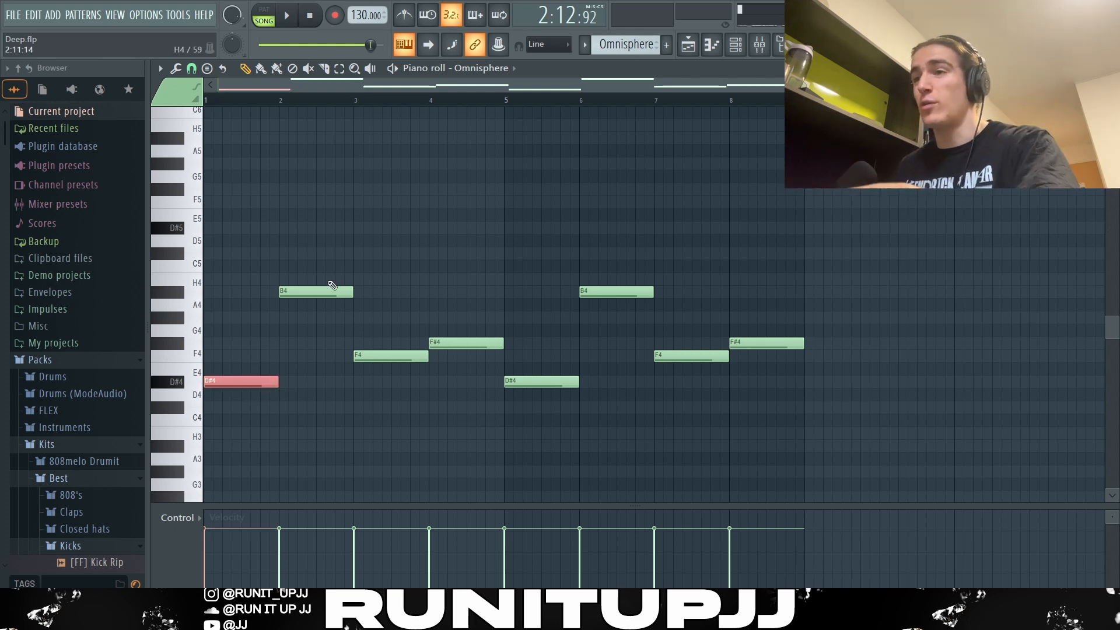
drag(331, 286, 330, 300)
drag(382, 351, 389, 374)
drag(479, 334, 483, 353)
drag(591, 260, 759, 361)
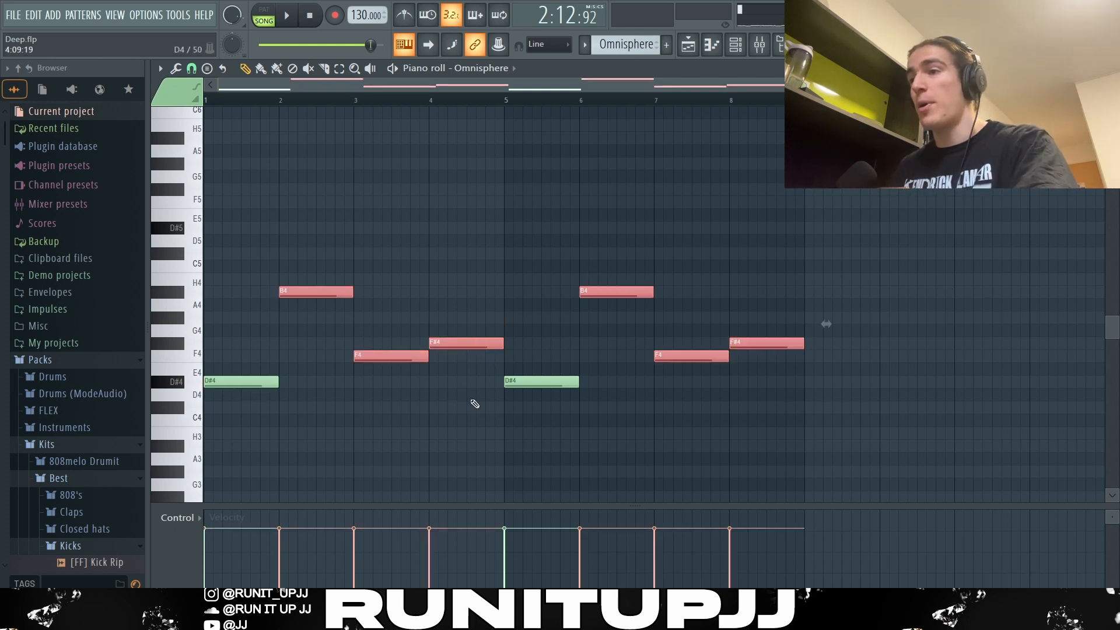
drag(522, 371, 526, 390)
drag(250, 374, 265, 401)
drag(298, 274, 784, 365)
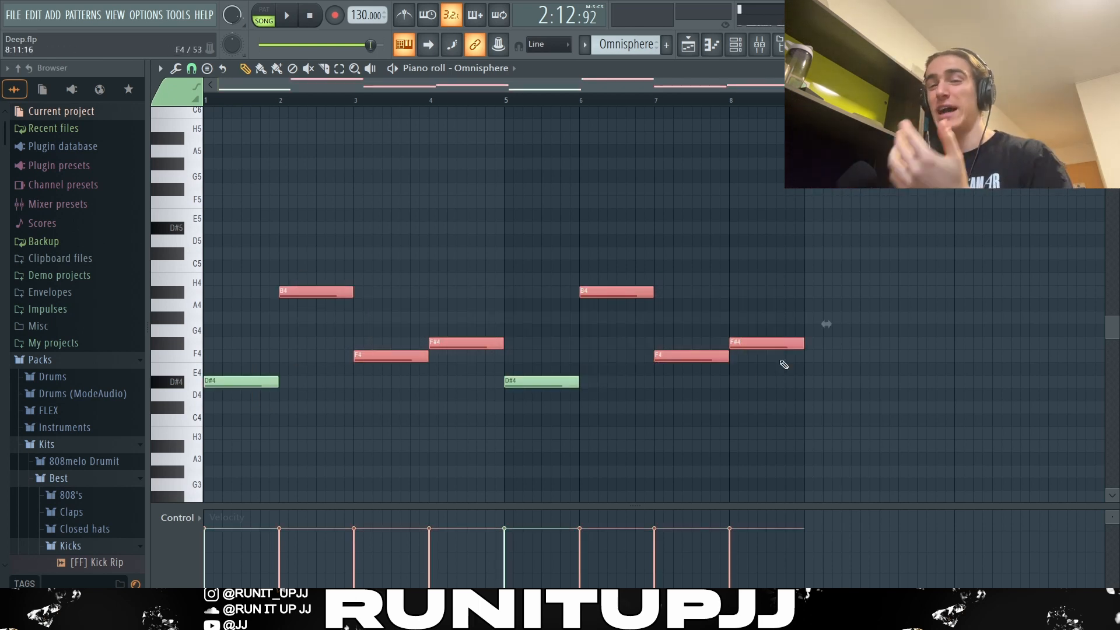
ctrl+click(887, 287)
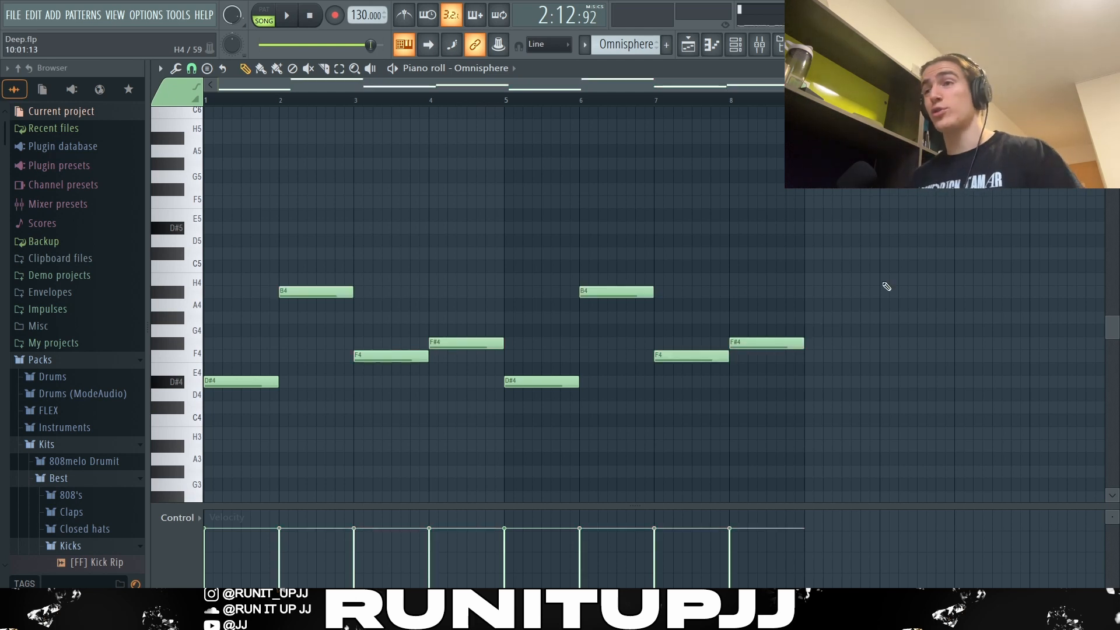
key(space)
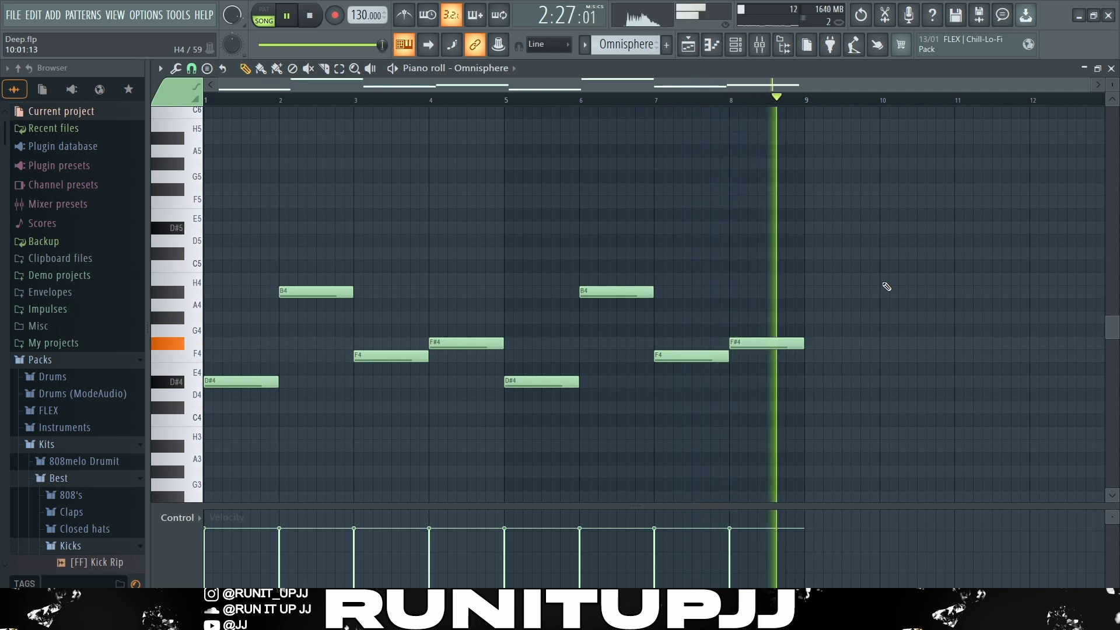
key(space)
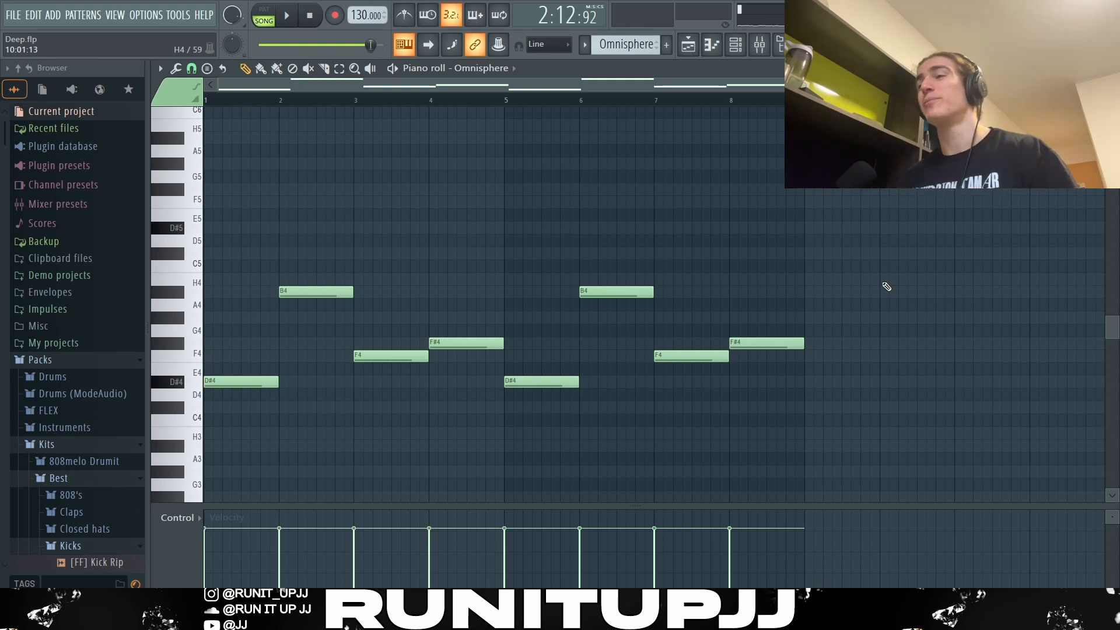
Review the ValhallaVintageVerb reverb settings on mixer Insert 2
key(F9)
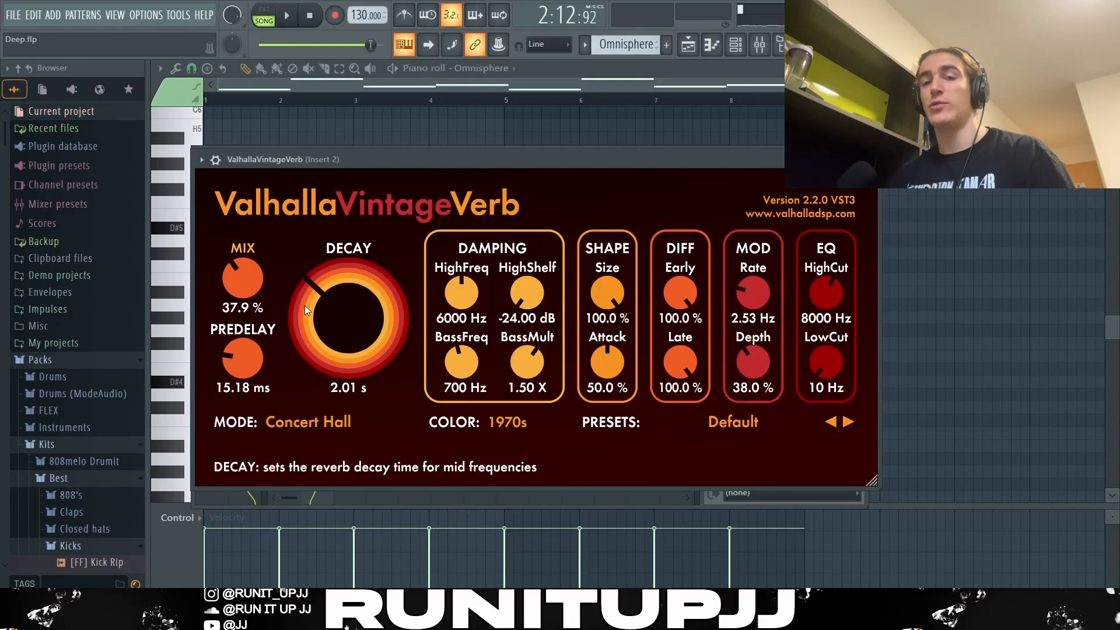
key(Escape)
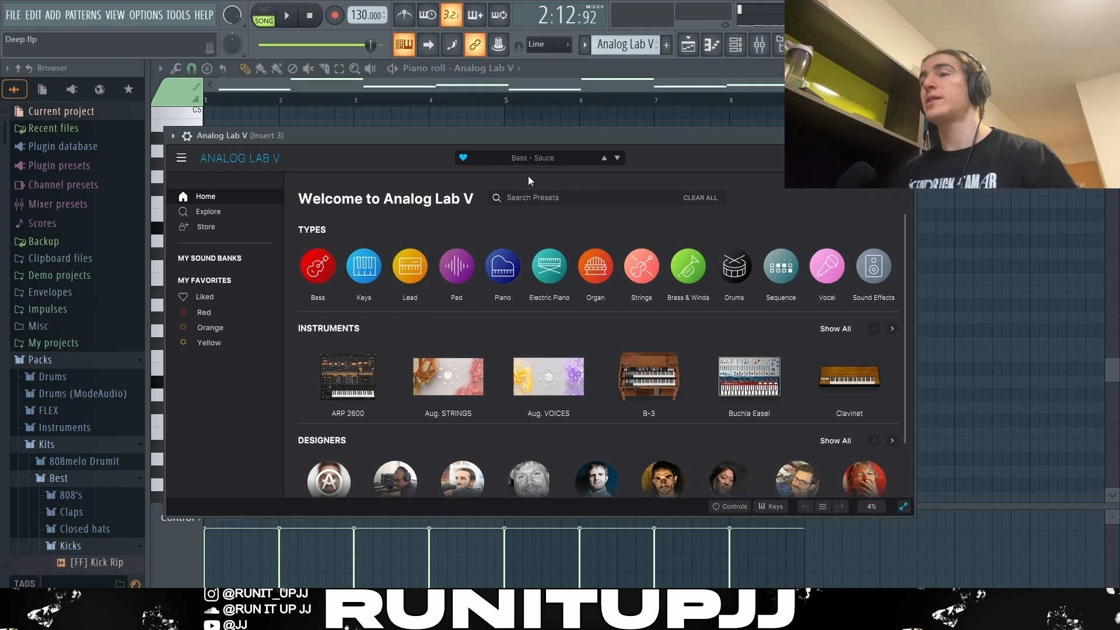
Check the Bass - Sauce preset in Analog Lab V, highlight all its bass notes, deselect them and play the pattern
click(553, 160)
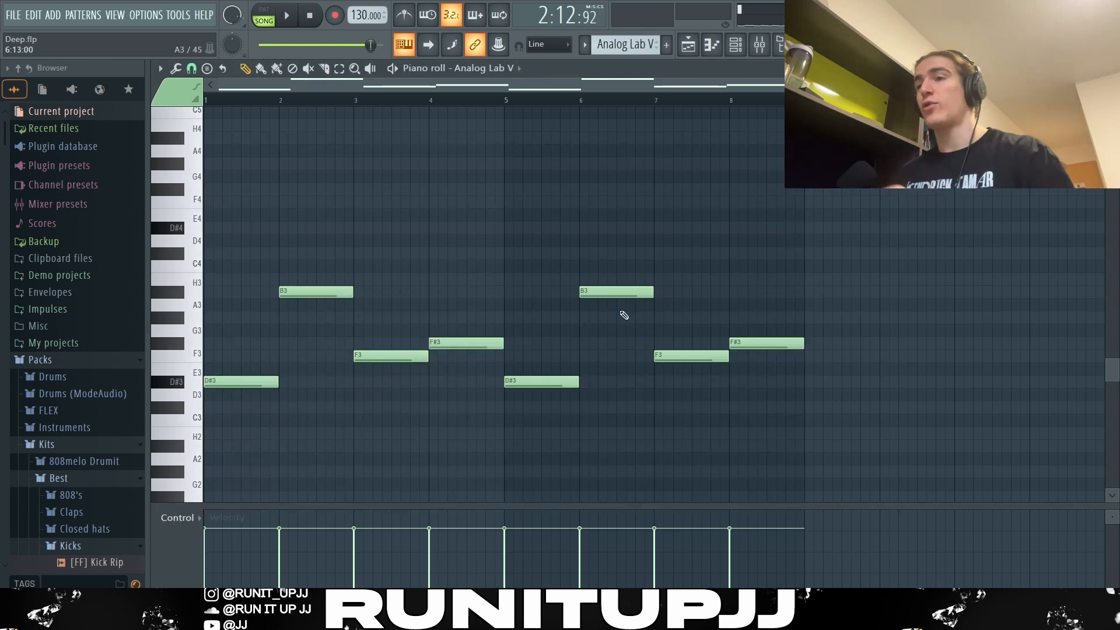
ctrl+click(257, 383)
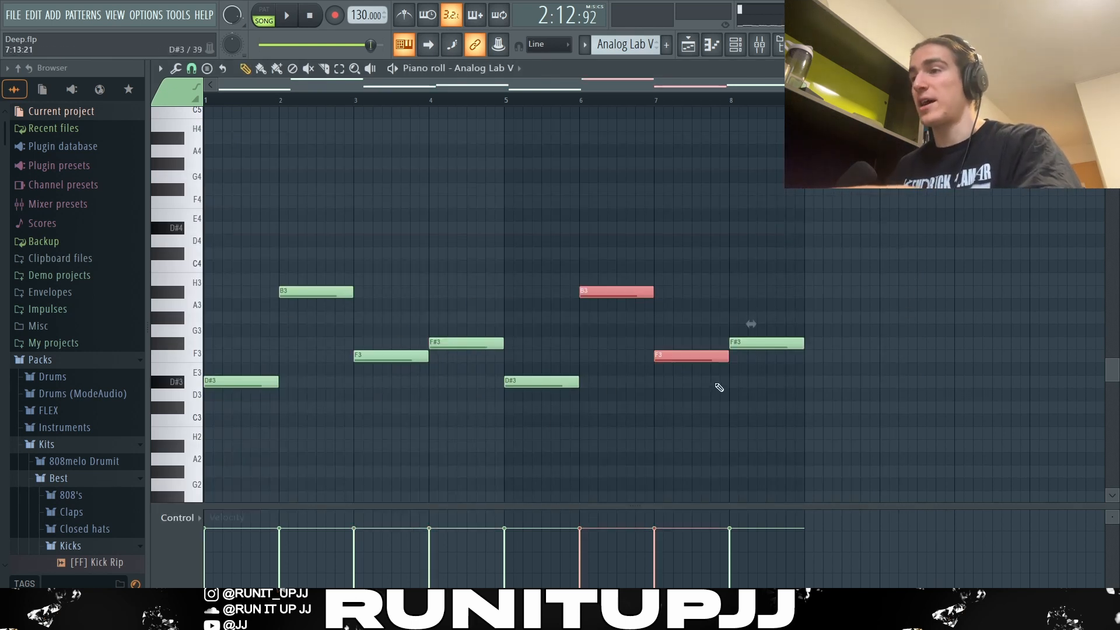
key(ctrl+a)
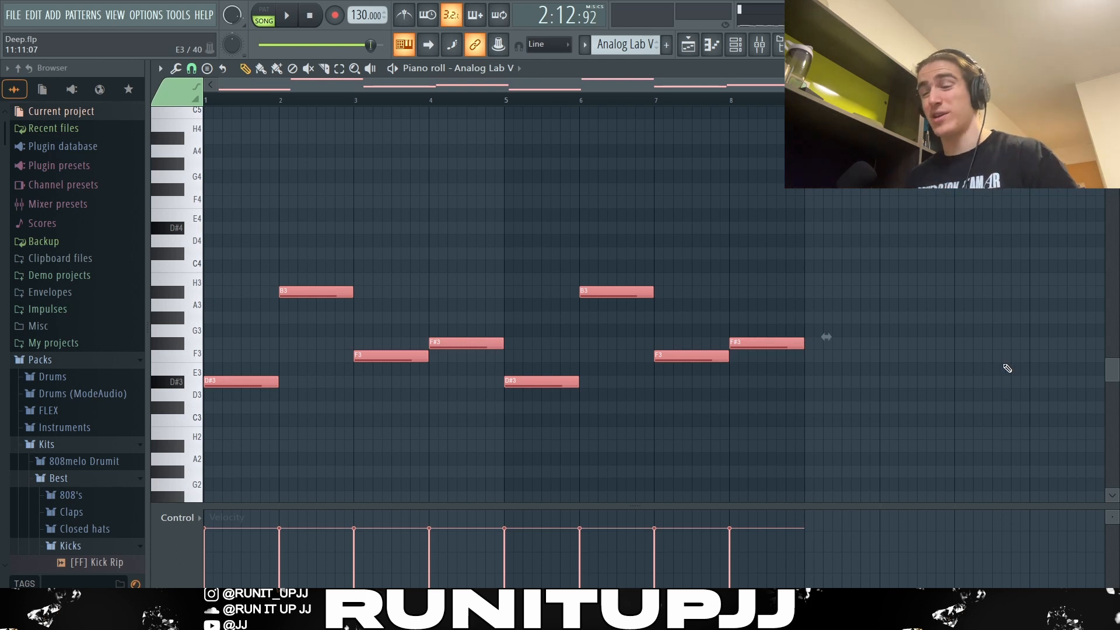
key(ctrl+d)
key(space)
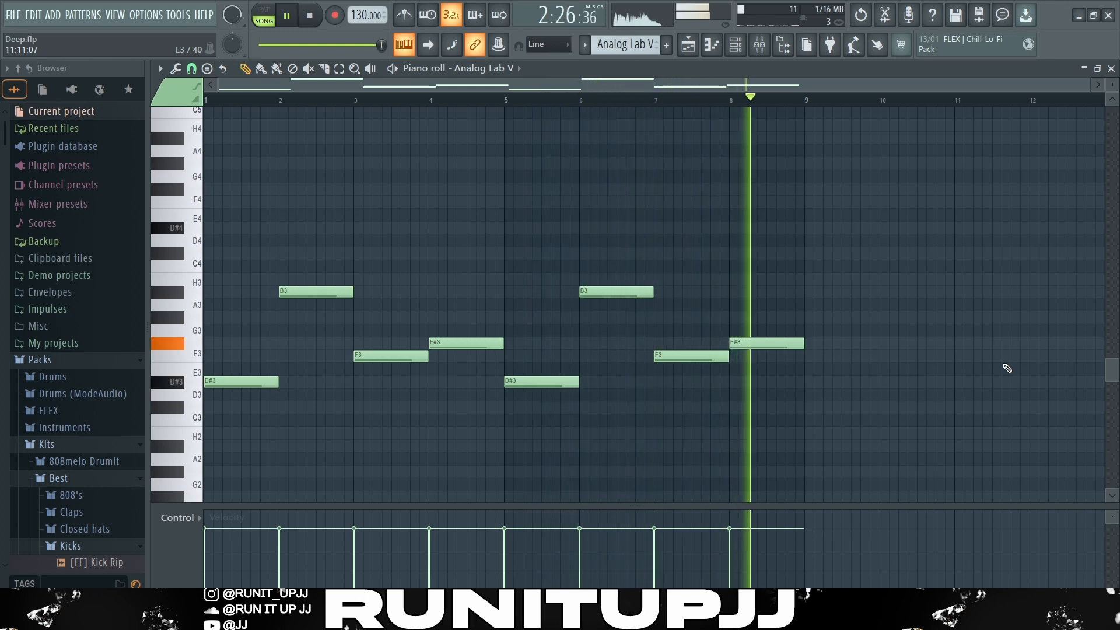
key(space)
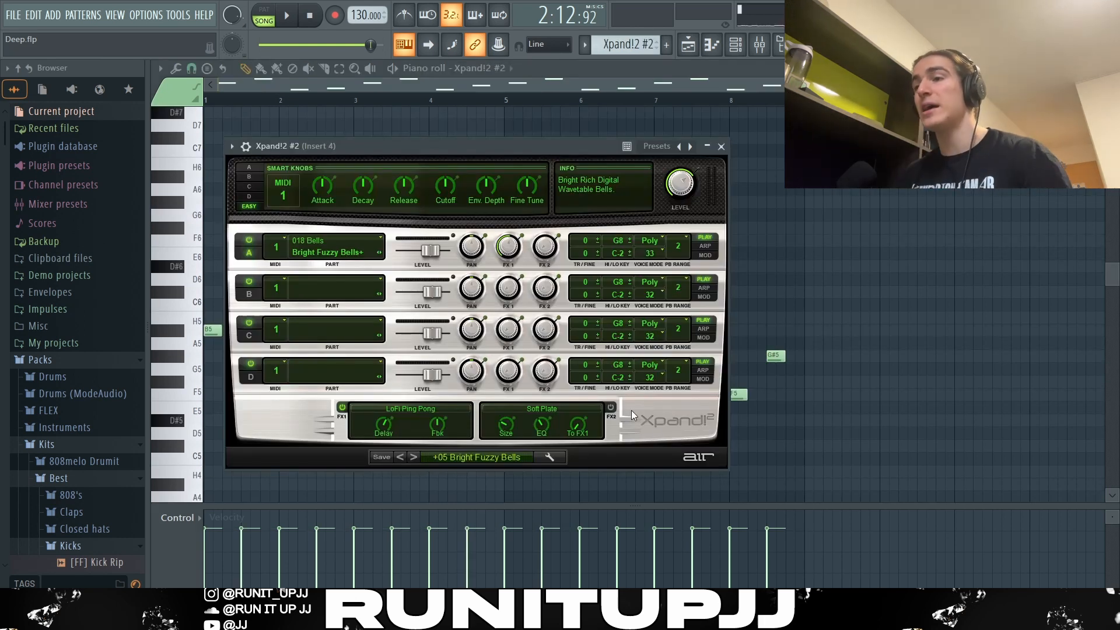
Check the Bright Fuzzy Bells preset in Xpand!2 #2 and highlight bars 1–2, bars 3–4 and the G#5 note of its melody
click(481, 454)
mouse_move(467, 550)
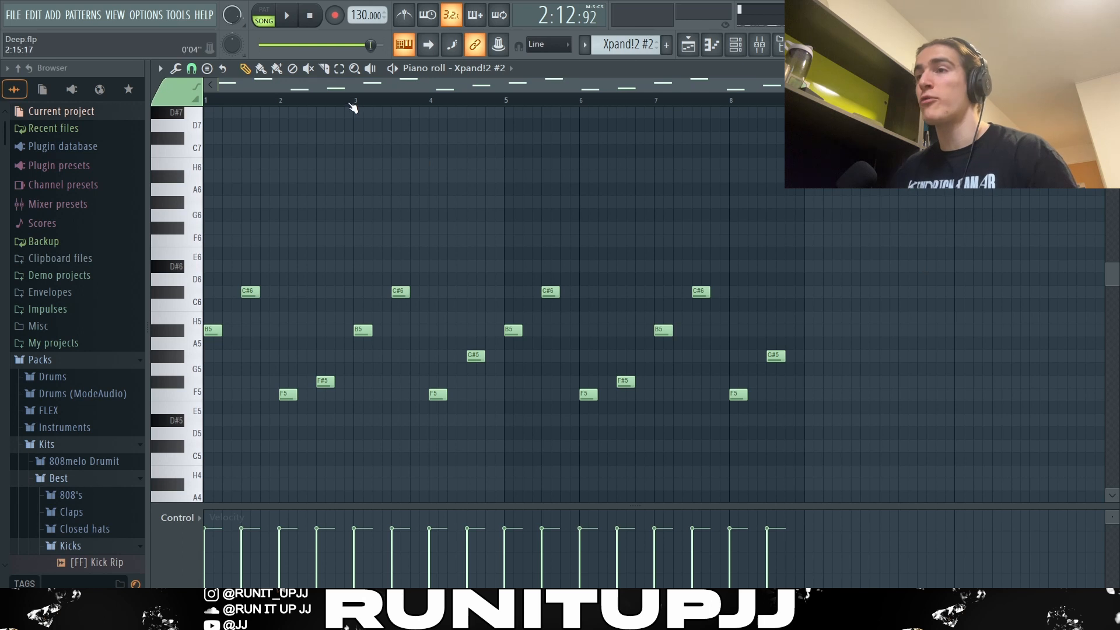
drag(357, 106, 207, 104)
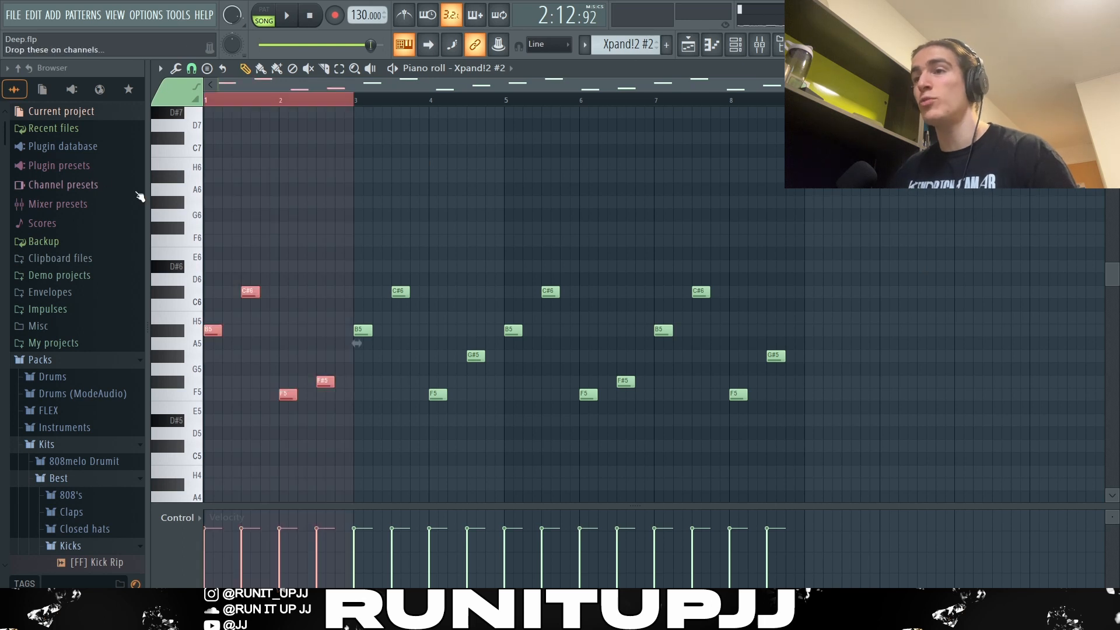
click(272, 351)
drag(213, 327, 315, 302)
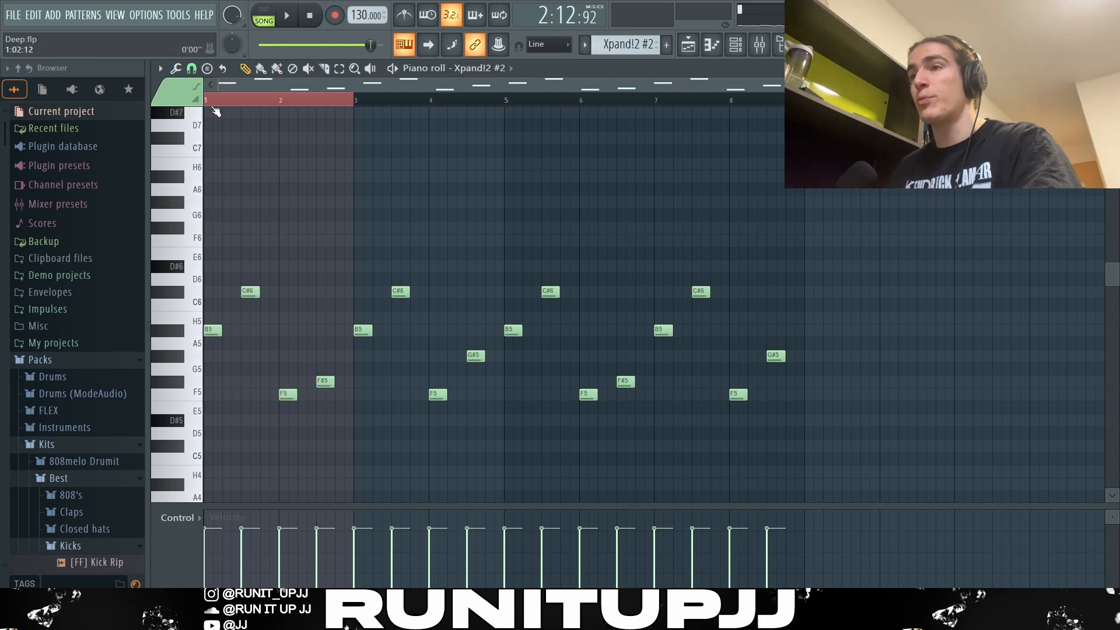
drag(355, 111, 505, 116)
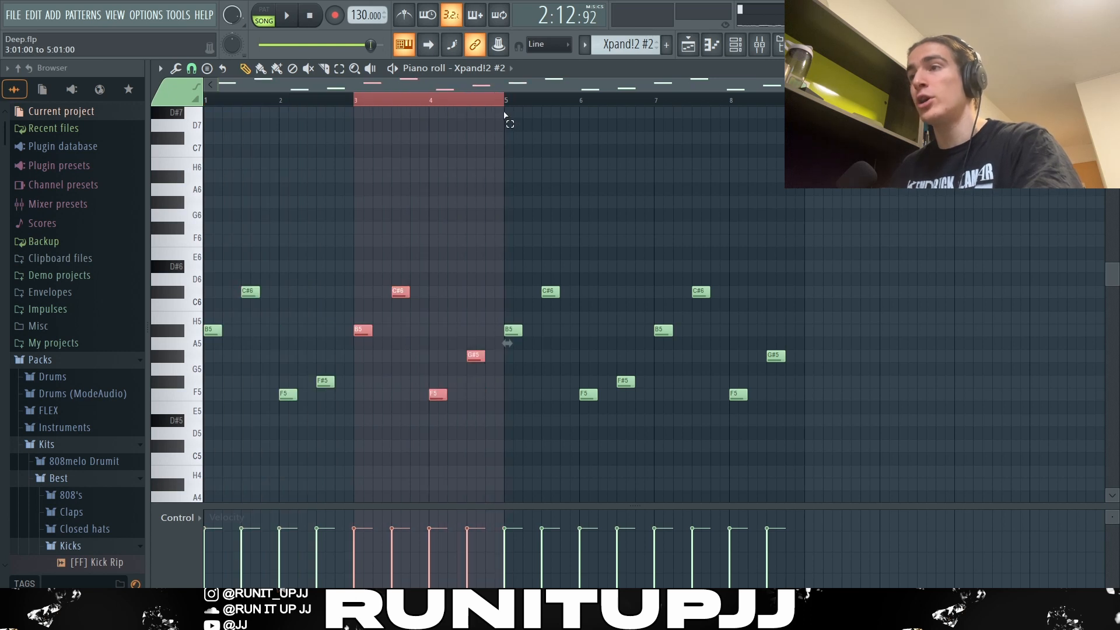
click(470, 355)
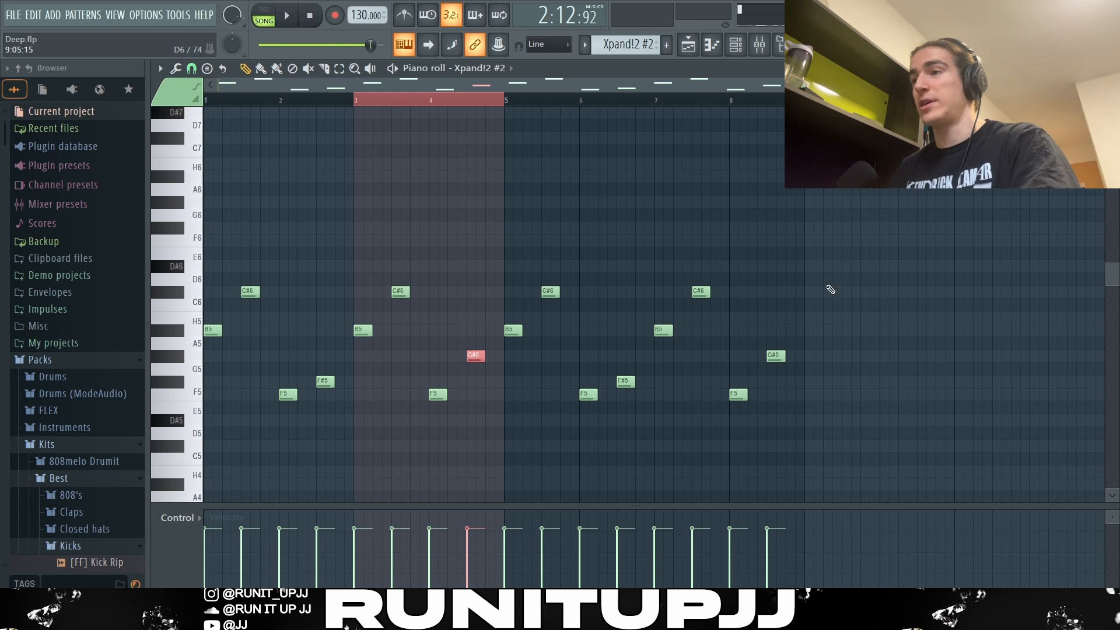
key(ctrl+d)
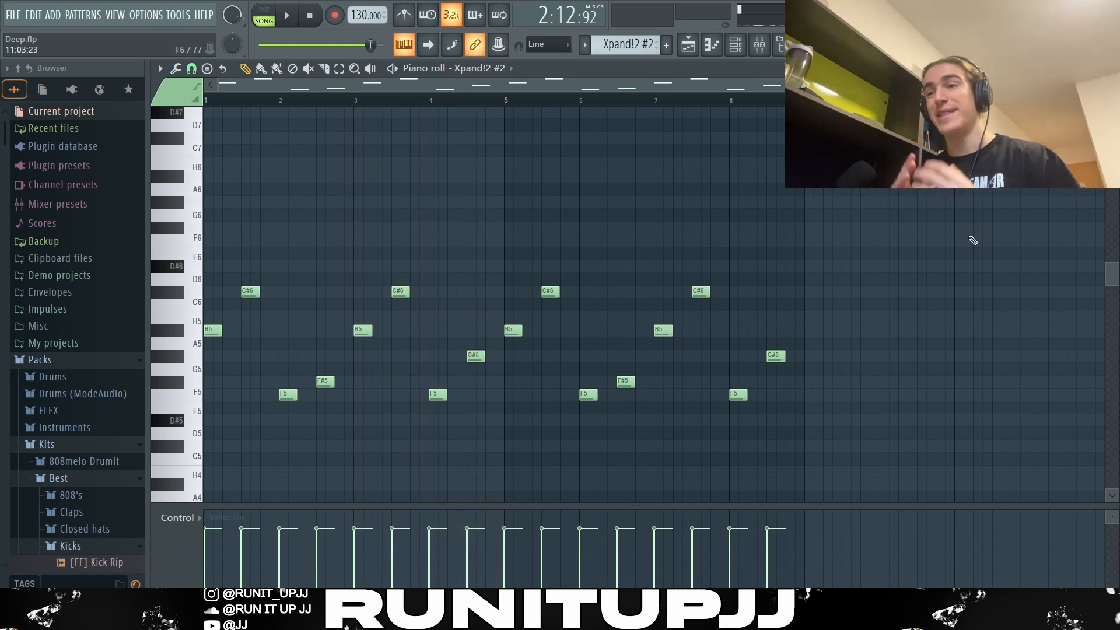
Play the bell melody and review the Pro-Q 3 and ValhallaVintageVerb settings on mixer Insert 4
key(space)
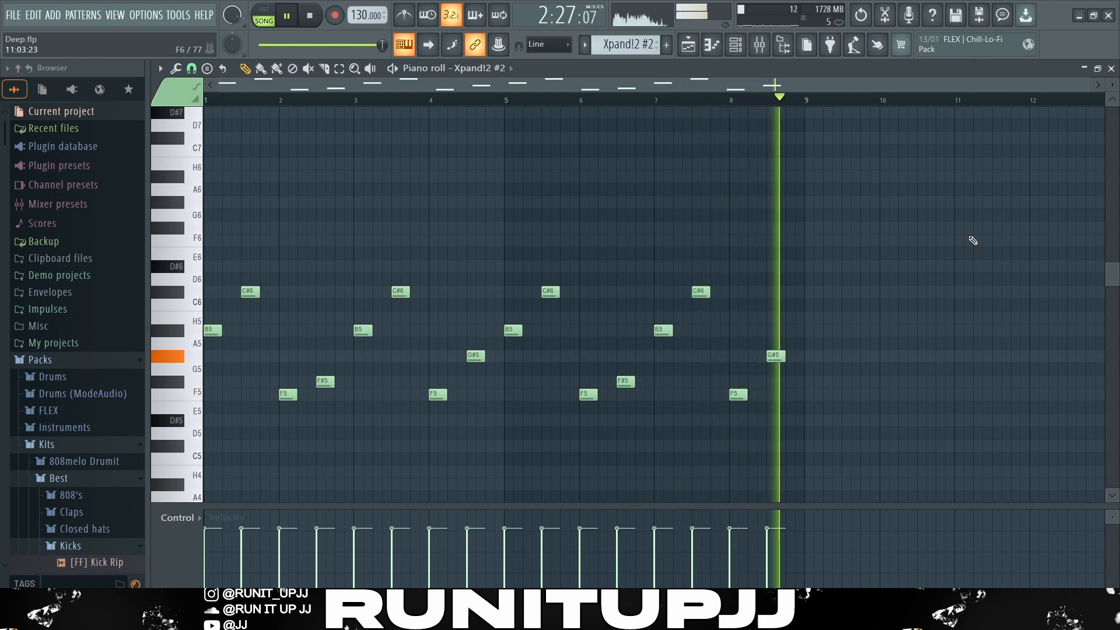
key(space)
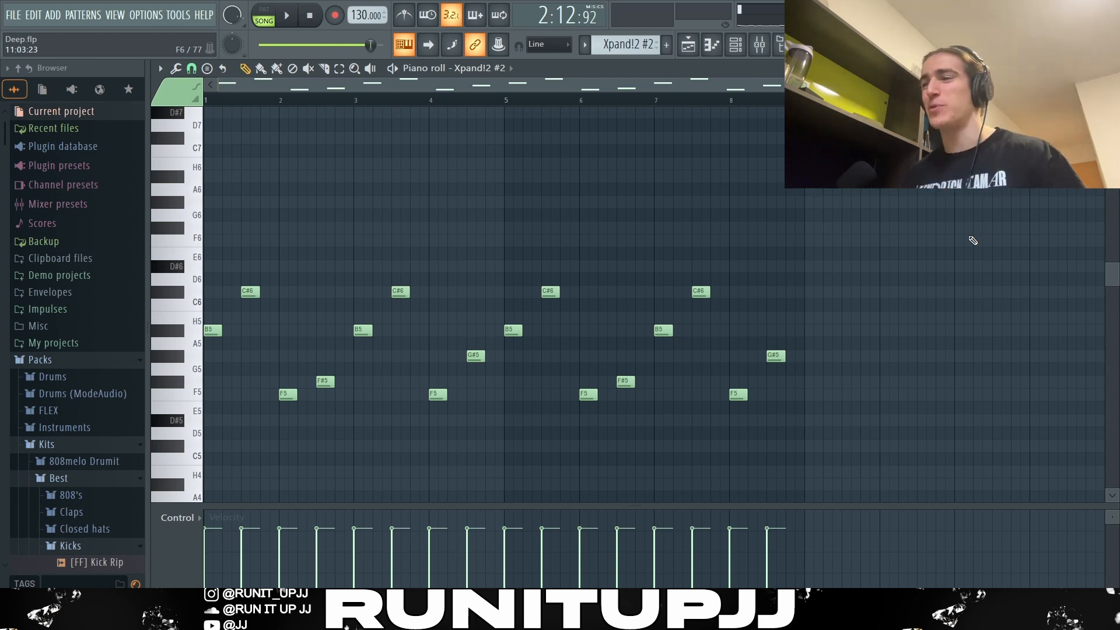
key(F9)
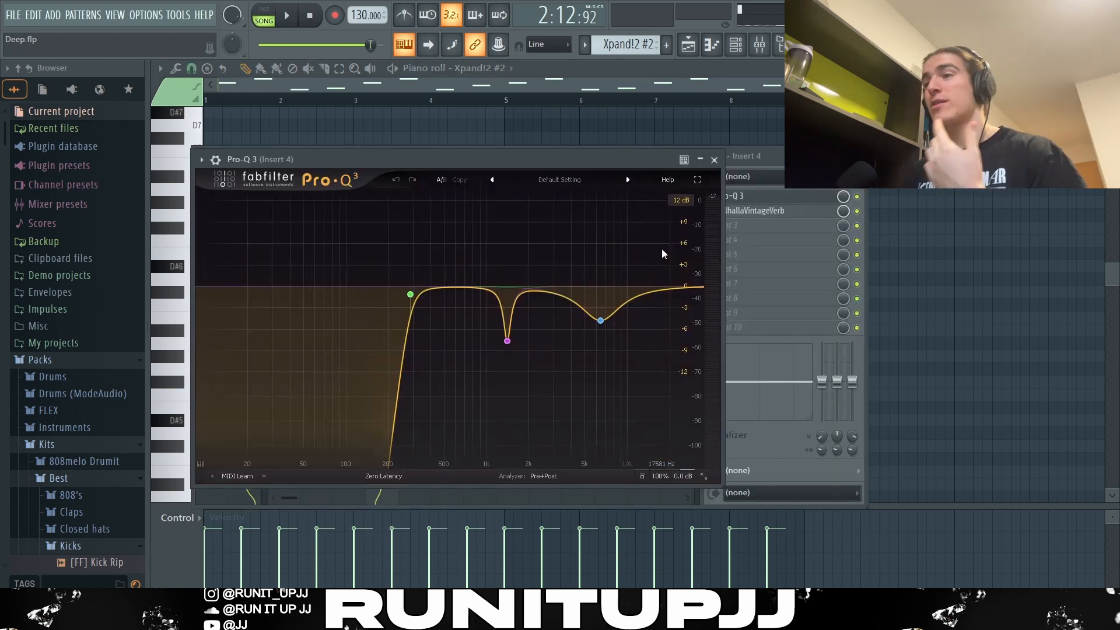
key(Escape)
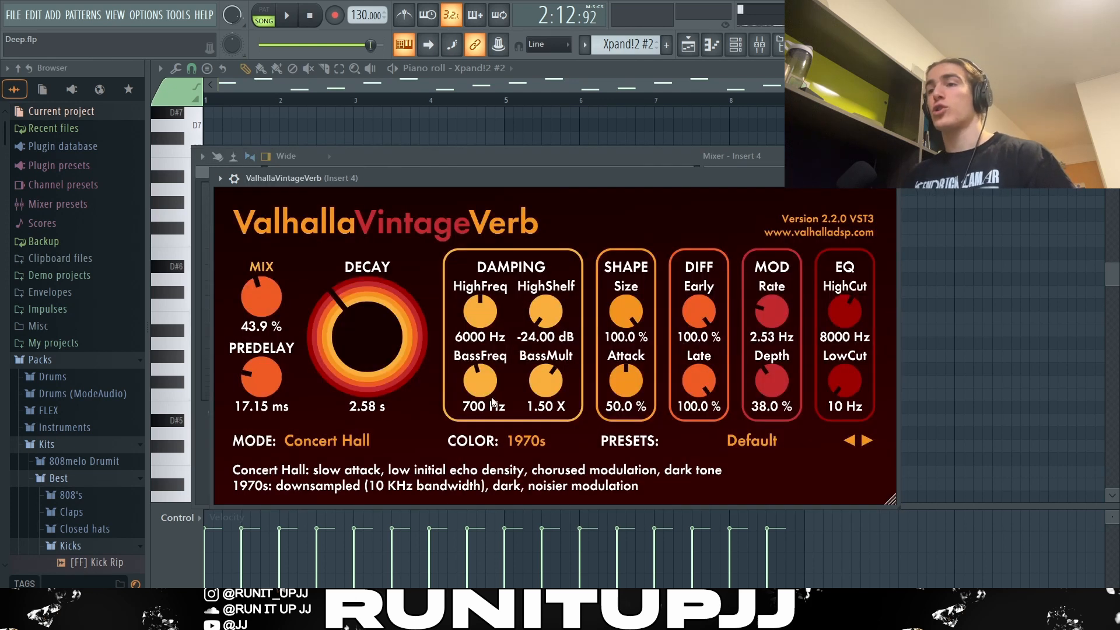
key(Escape)
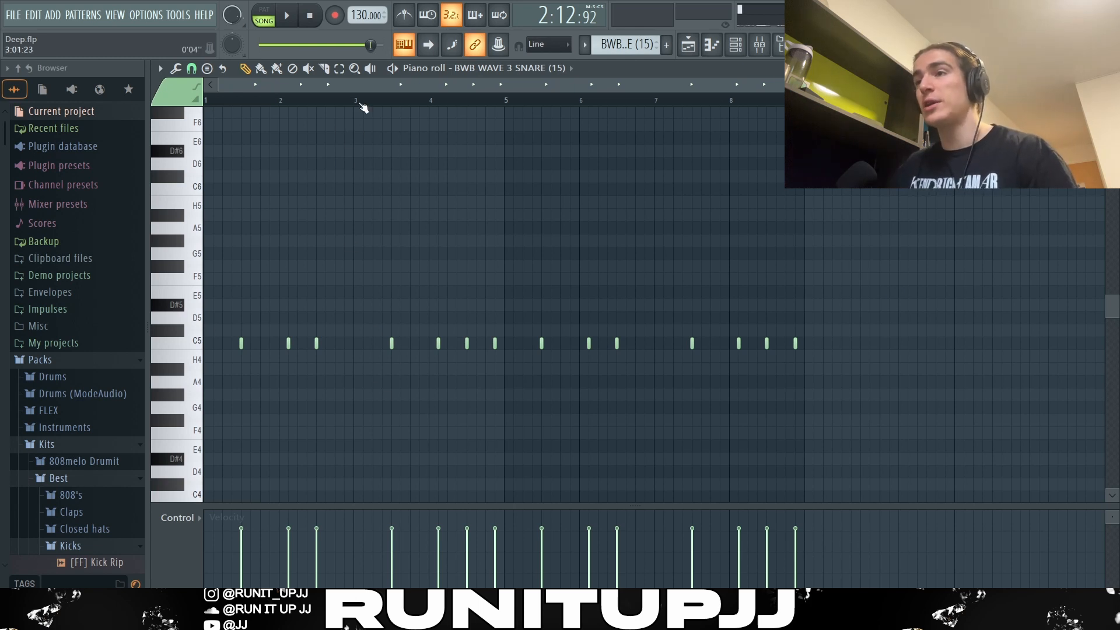
Try duplicating the first two bars and the first four bars of the snare pattern, undoing each duplicate
drag(357, 103, 205, 103)
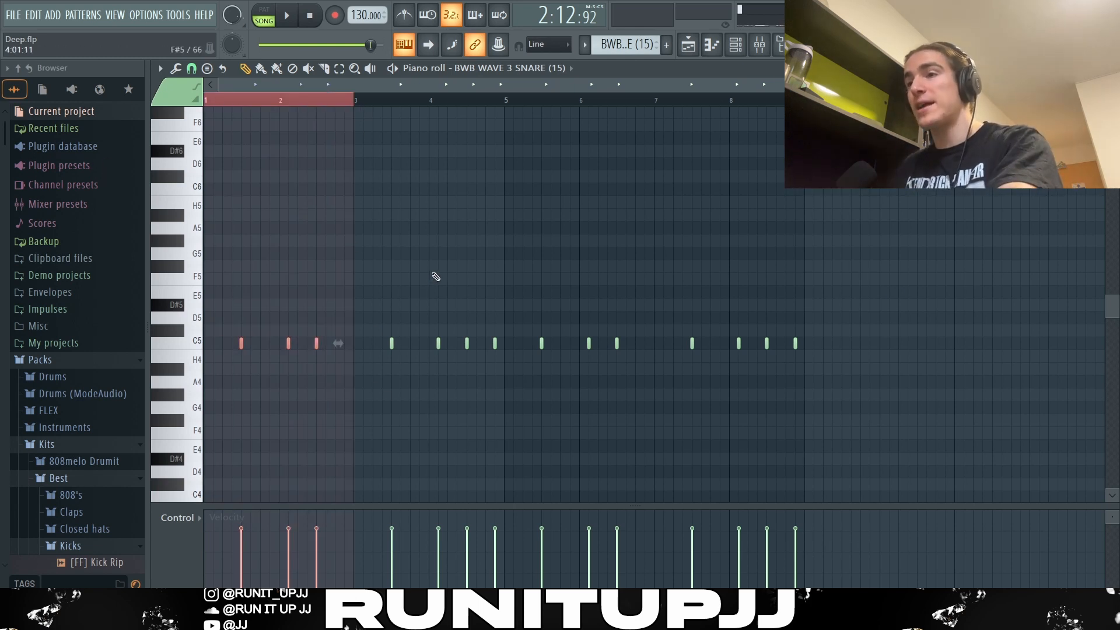
key(ctrl+b)
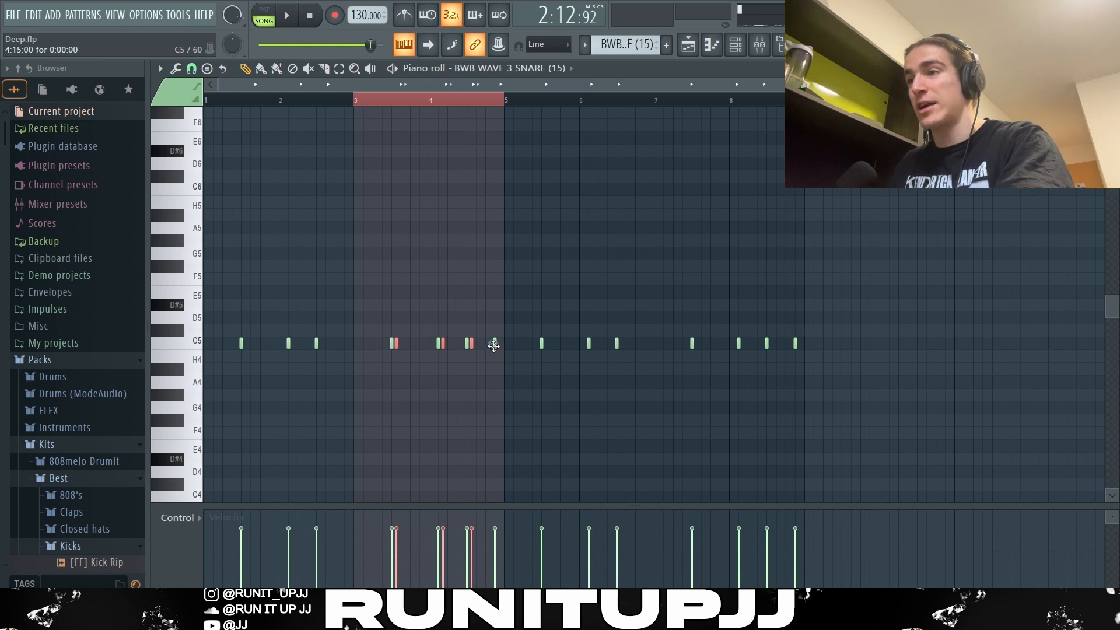
key(ctrl+z)
key(ctrl+z)
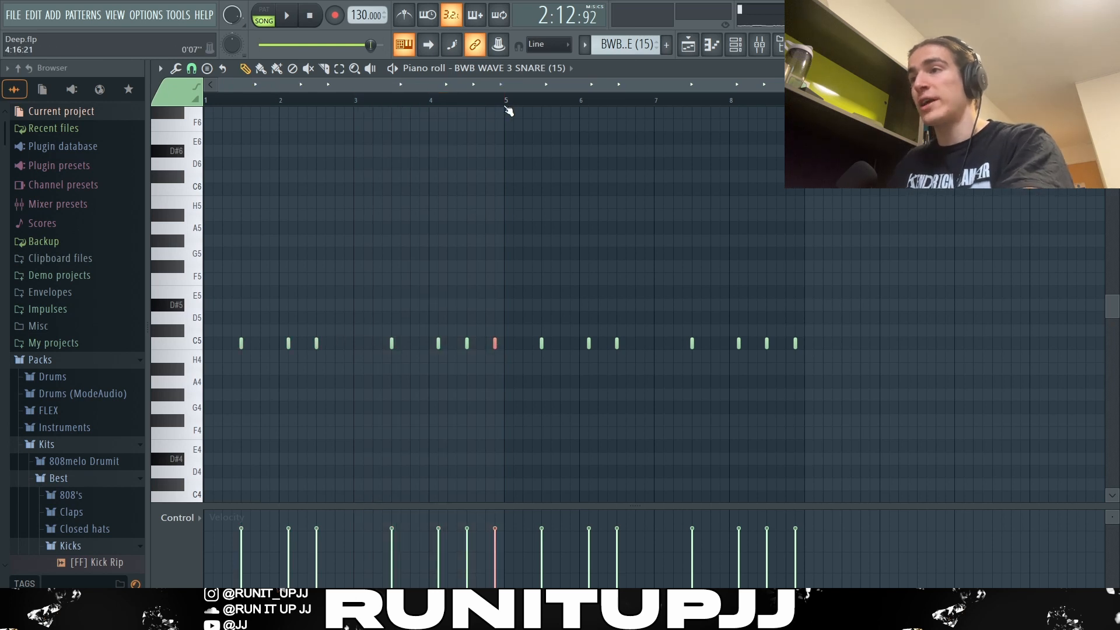
drag(506, 105, 205, 105)
key(ctrl+b)
key(ctrl+z)
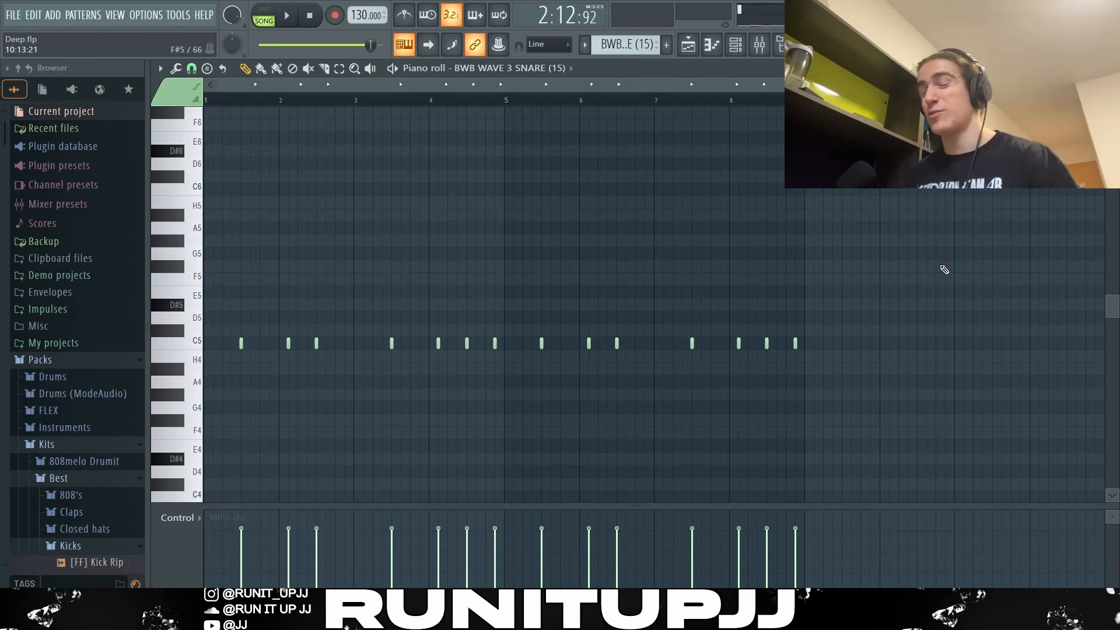
Play back the BWB WAVE 3 SNARE (15) pattern
key(space)
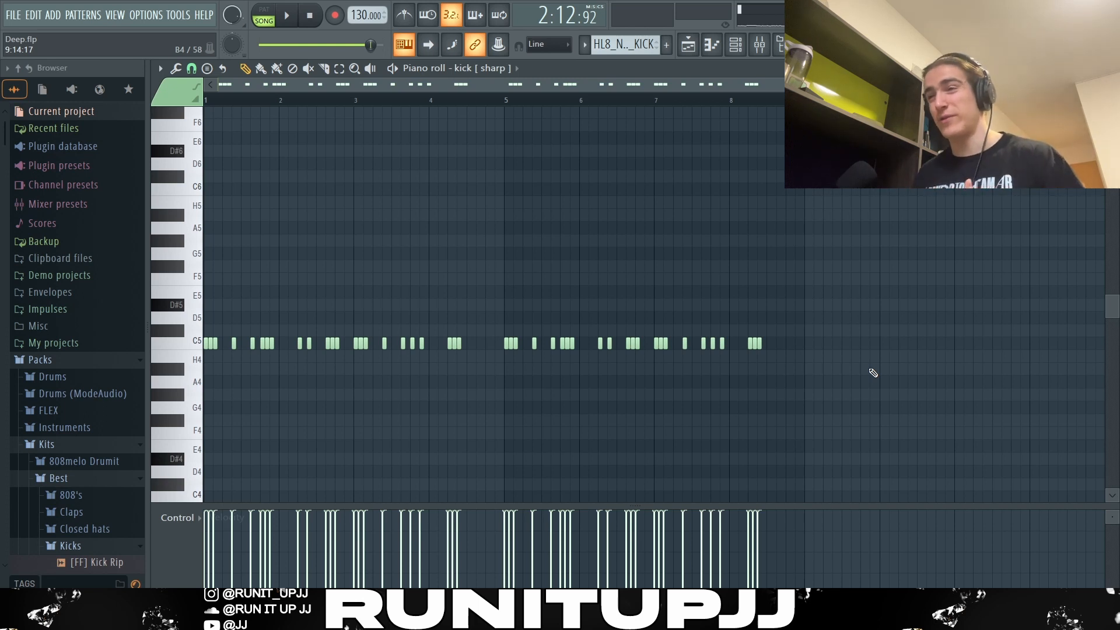
Examine the kick pattern's first four bars up close, highlighting the triple hits and the spaced hits in bar 3
scroll(345, 355, up, 3)
drag(320, 84, 35, 79)
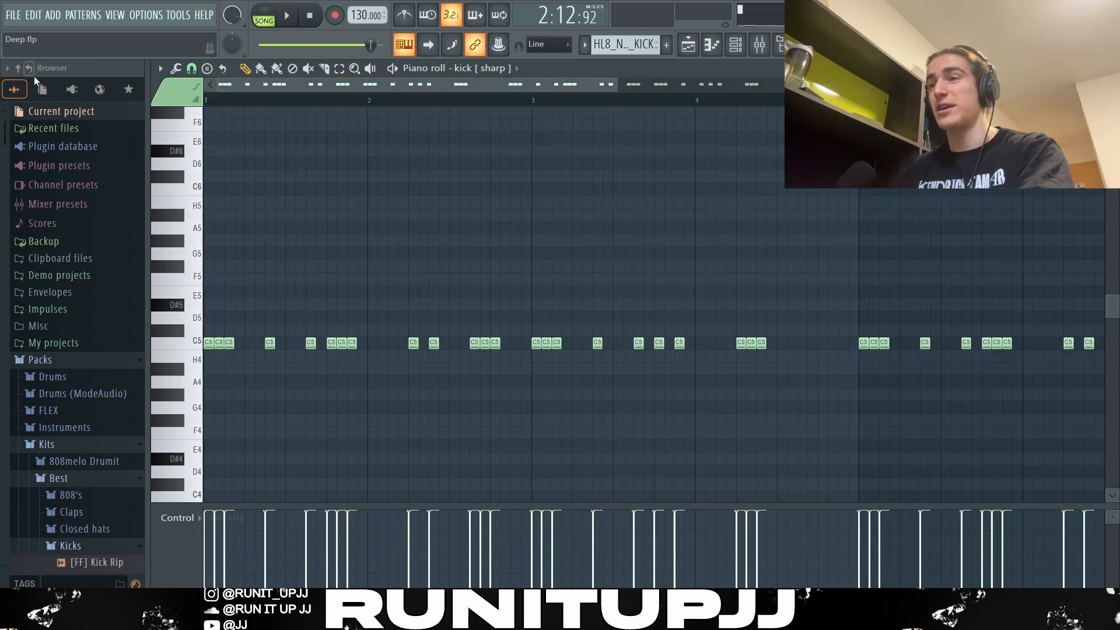
drag(207, 318, 242, 368)
drag(367, 354, 319, 343)
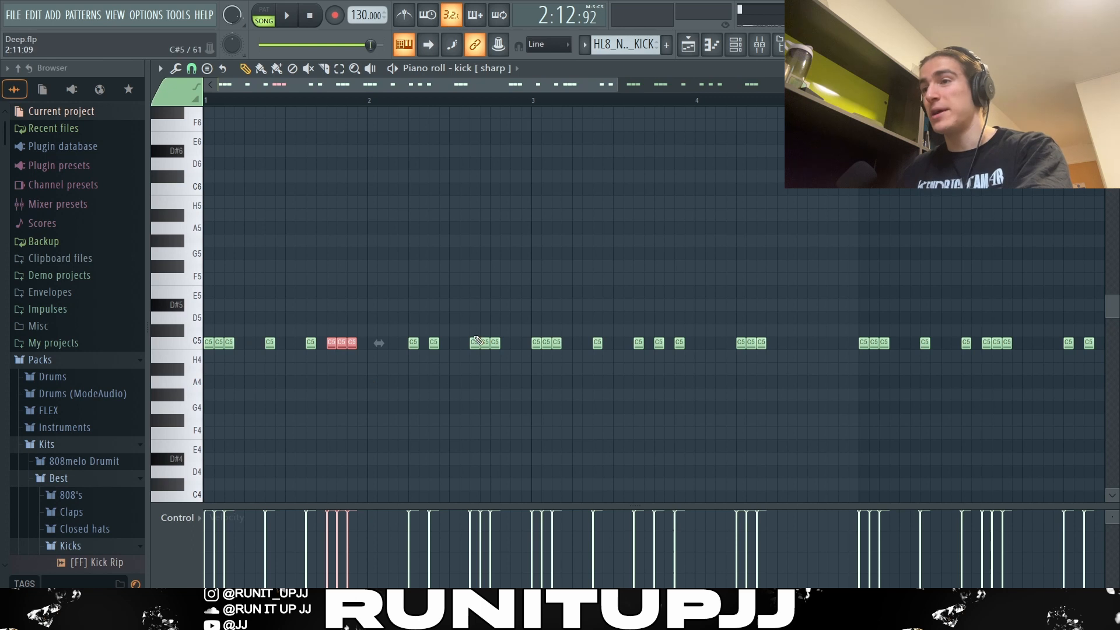
drag(480, 351, 525, 400)
drag(530, 313, 576, 365)
drag(620, 325, 706, 364)
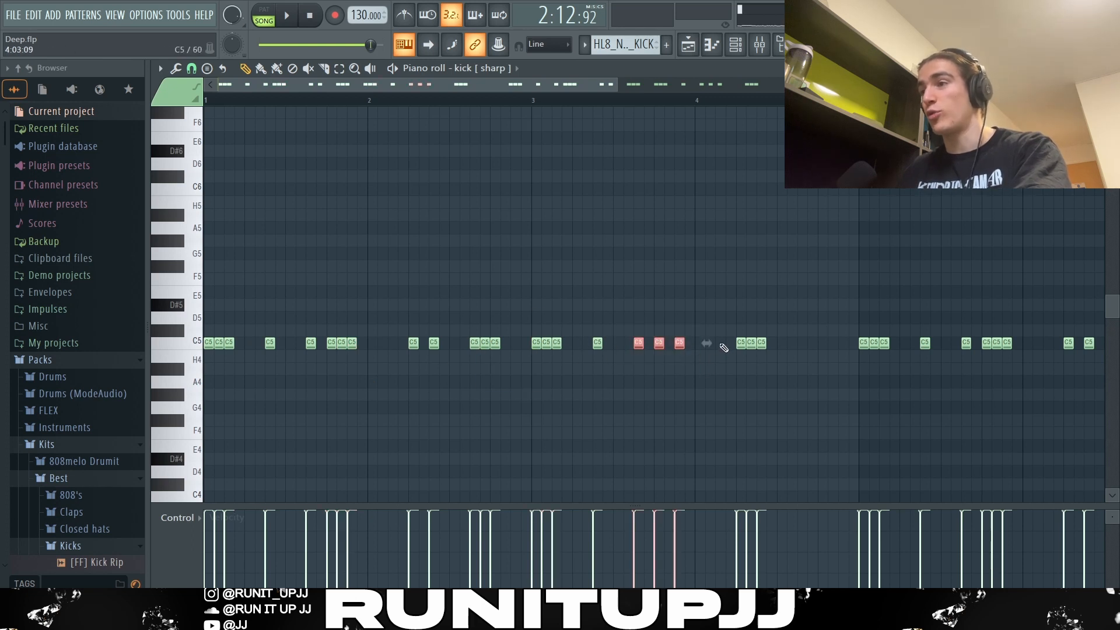
Highlight the whole four-bar kick section that repeats from bar 5 and clear the selection
scroll(674, 287, down, 2)
drag(644, 107, 136, 153)
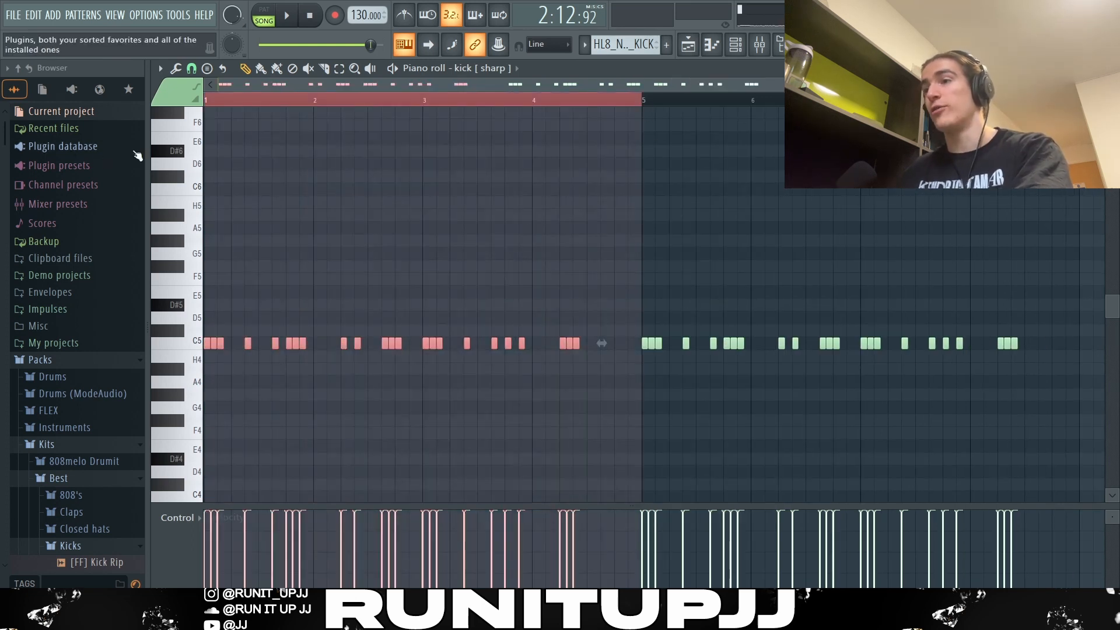
ctrl+click(1054, 266)
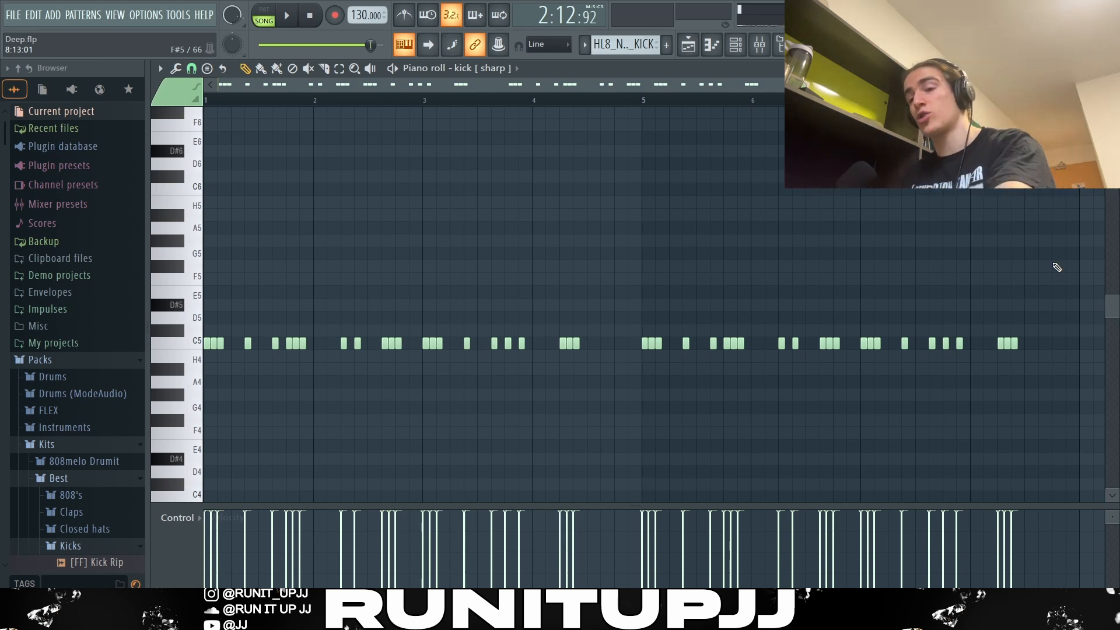
Highlight the entire kick pattern, clear the selection and play the pattern back
key(ctrl+a)
drag(1040, 248, 1036, 257)
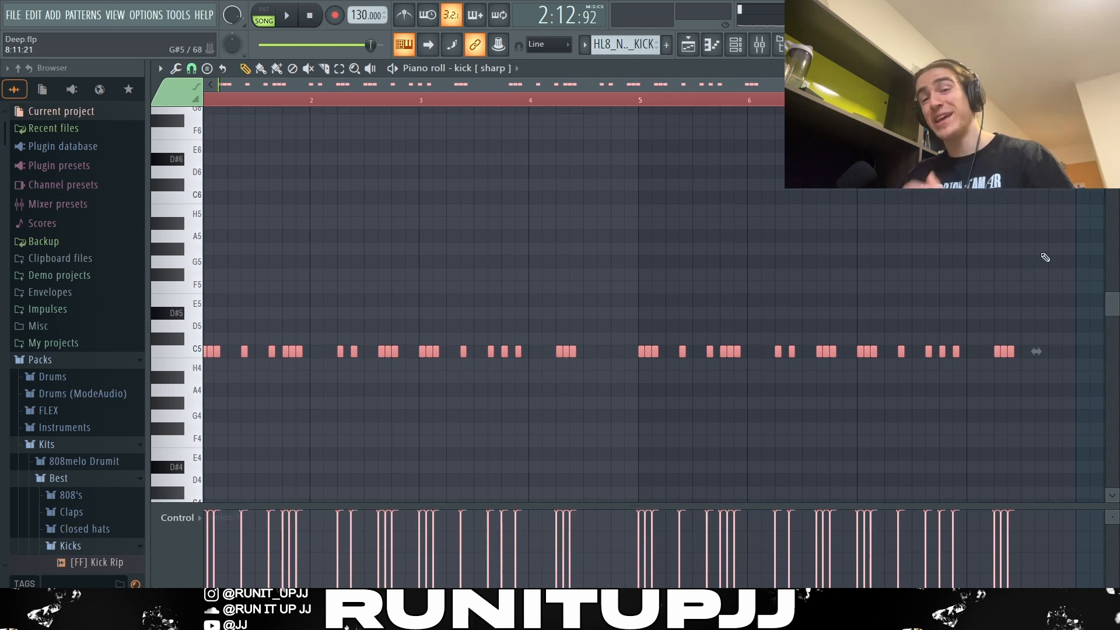
key(ctrl+d)
scroll(1022, 280, down, 2)
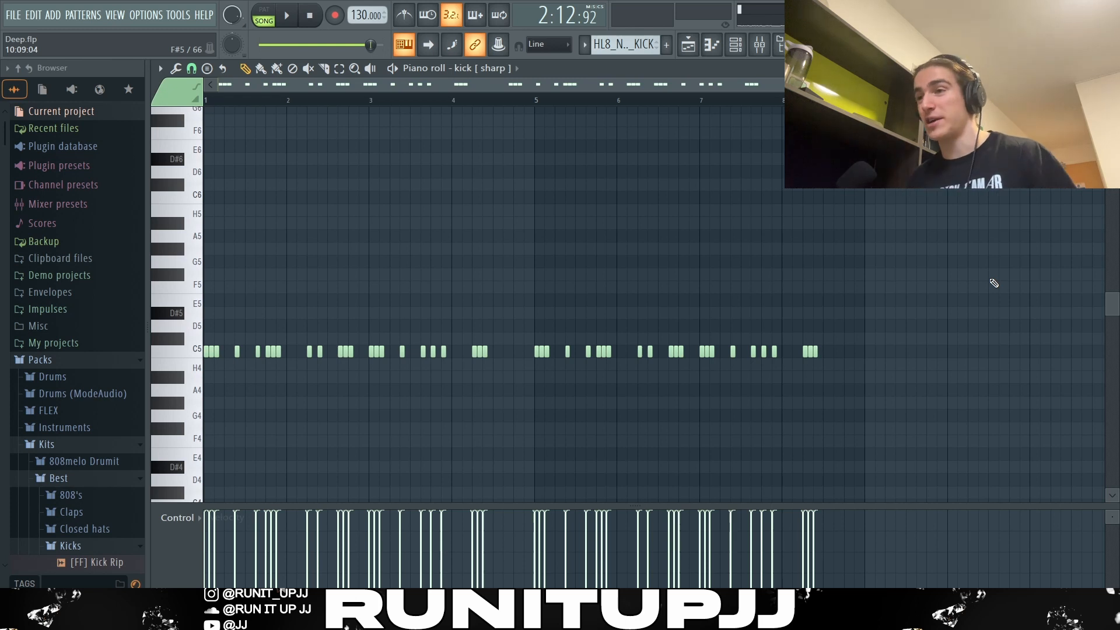
key(space)
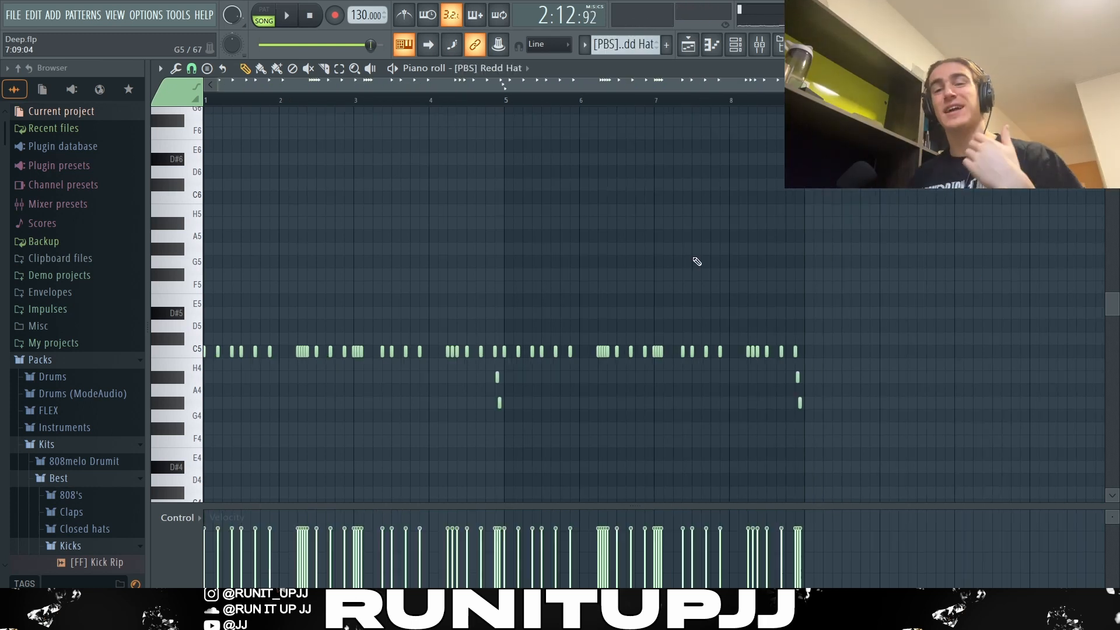
Highlight the first half and the second half of bar 1 in the [PBS] Redd Hat pattern
scroll(145, 335, up, 1)
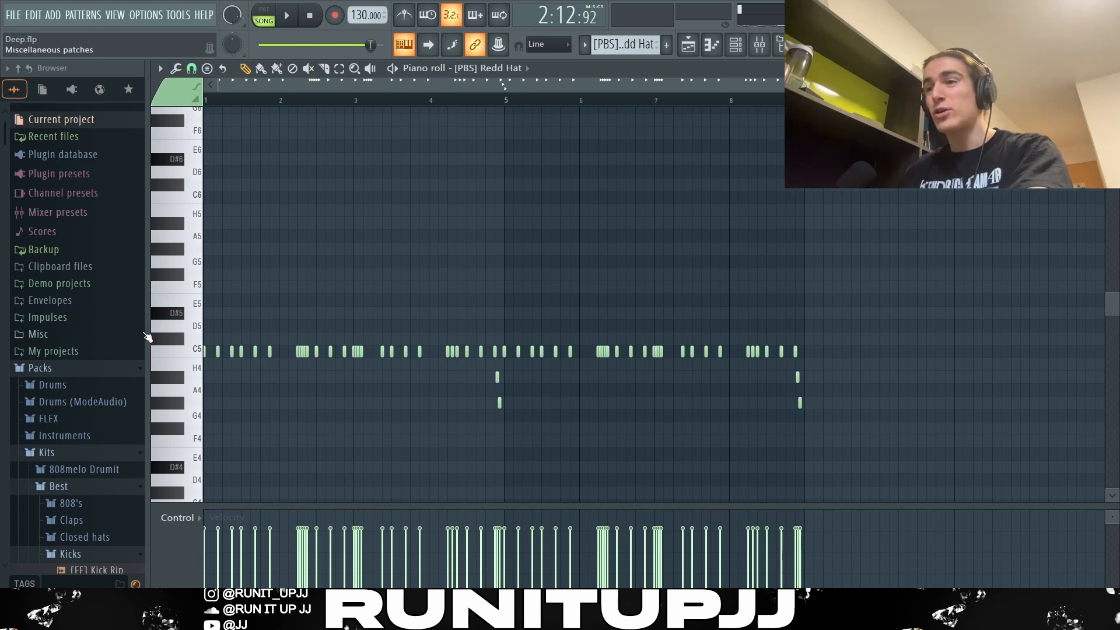
scroll(175, 369, up, 5)
drag(341, 105, 205, 105)
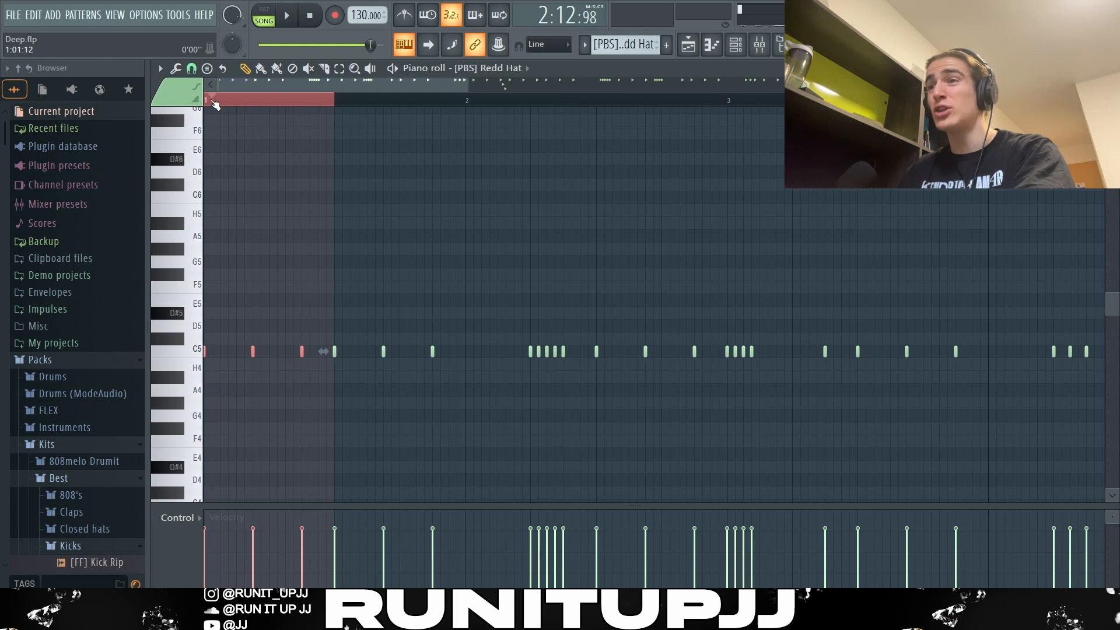
drag(335, 102, 465, 102)
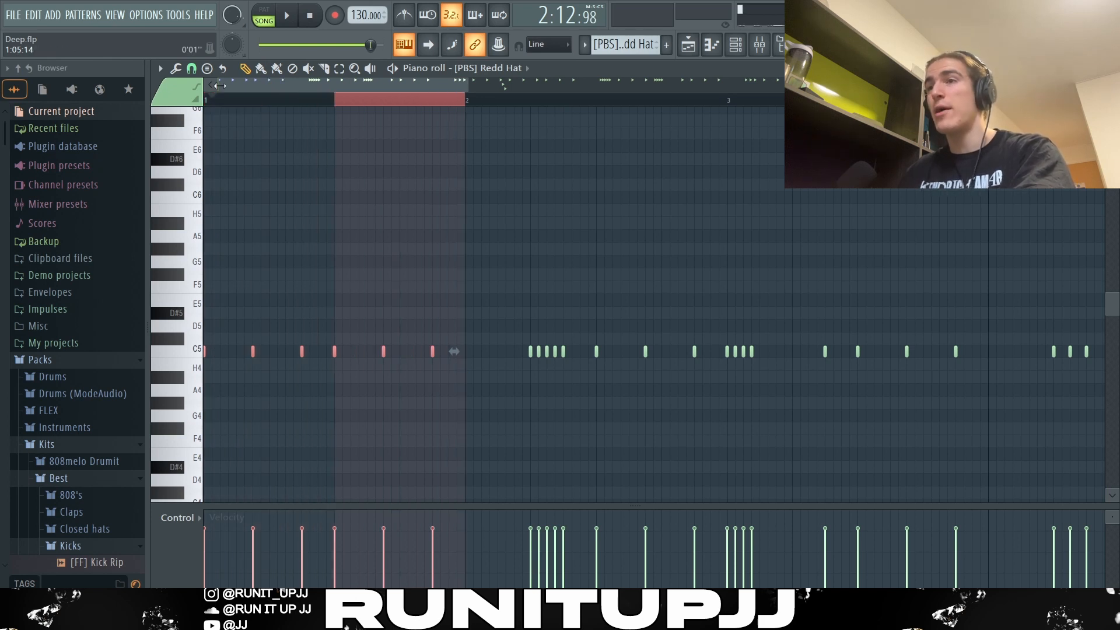
Highlight the hi-hat rolls in bars 2 and 3 and the pitched-down hits ending bar 4, and clear the selection
drag(509, 348, 581, 368)
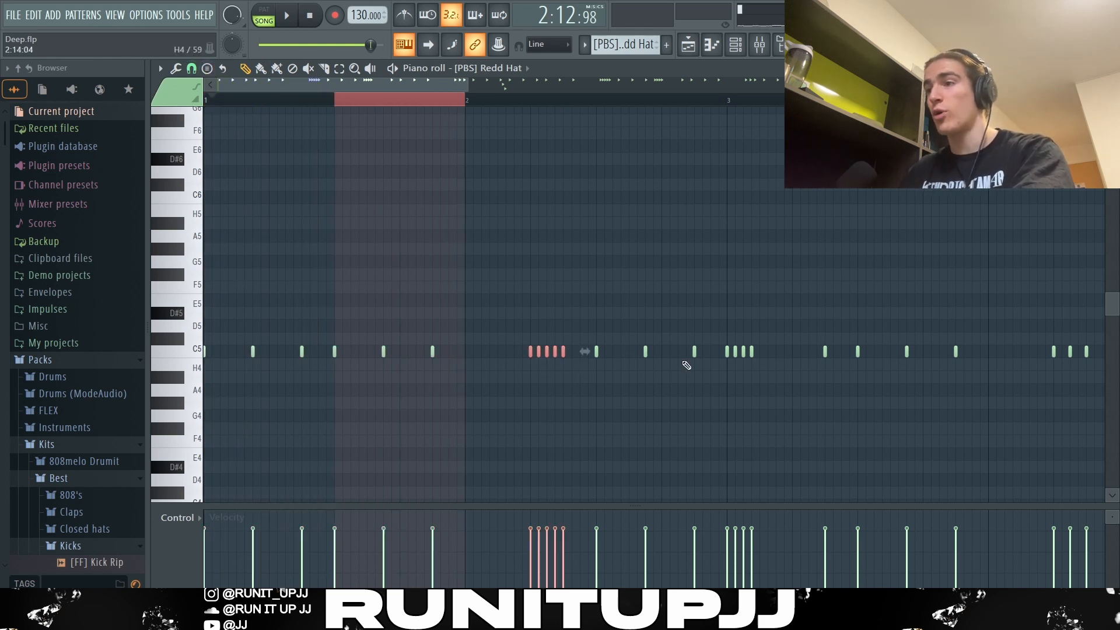
drag(769, 348, 722, 374)
scroll(700, 375, down, 3)
drag(582, 347, 694, 447)
ctrl+click(420, 272)
scroll(435, 273, down, 3)
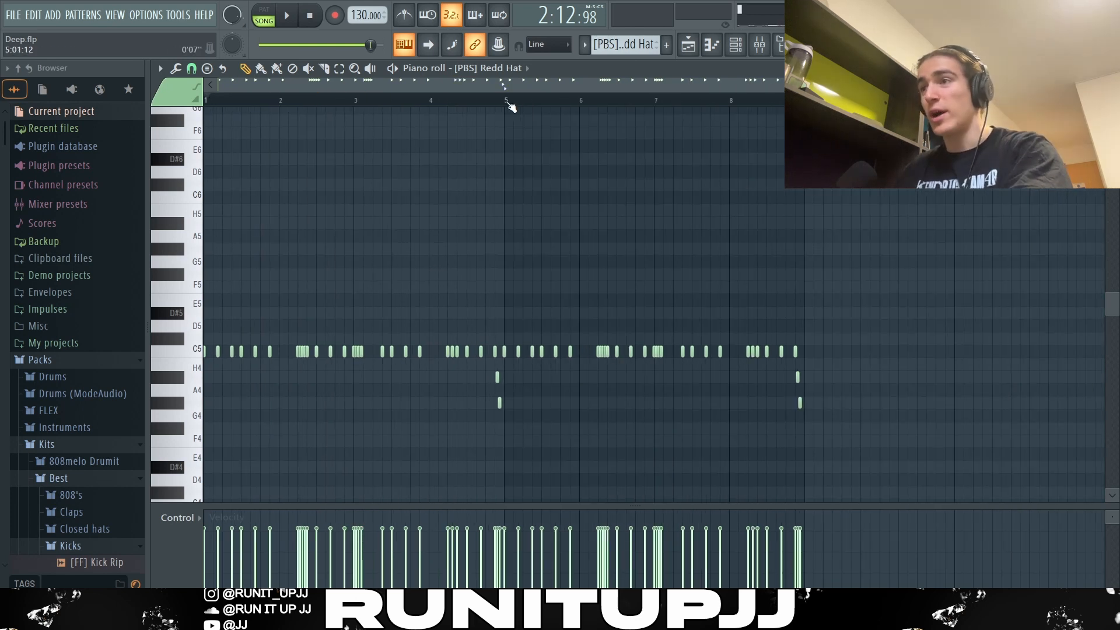
Try duplicating the first four bars of the [PBS] Redd Hat pattern and undo the duplicate
drag(505, 107, 205, 98)
key(ctrl+b)
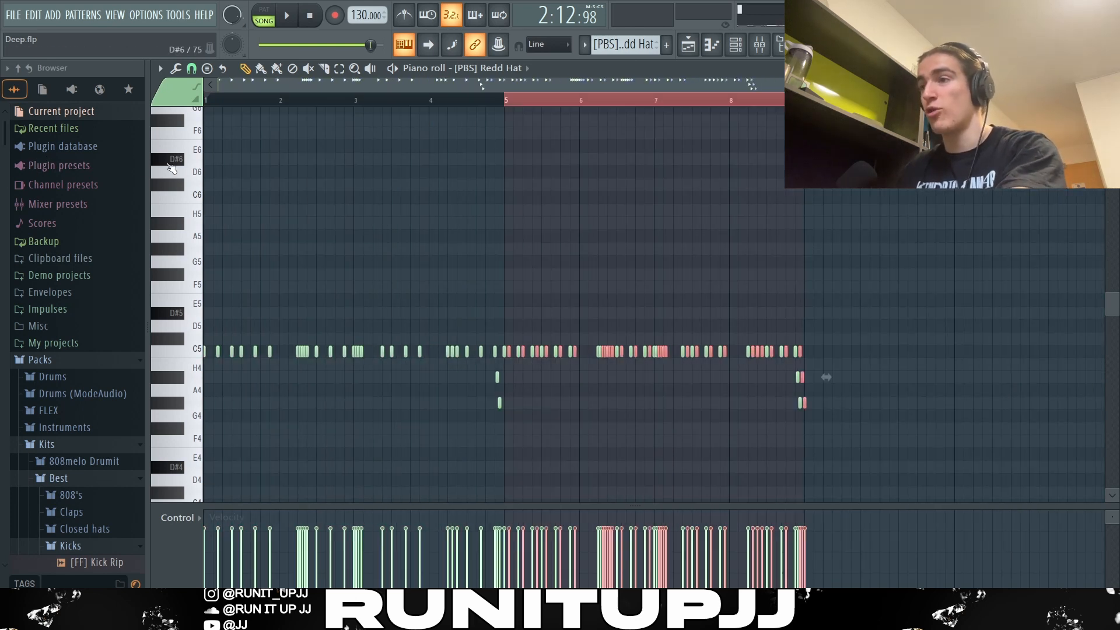
key(ctrl+d)
key(ctrl+z)
key(ctrl+d)
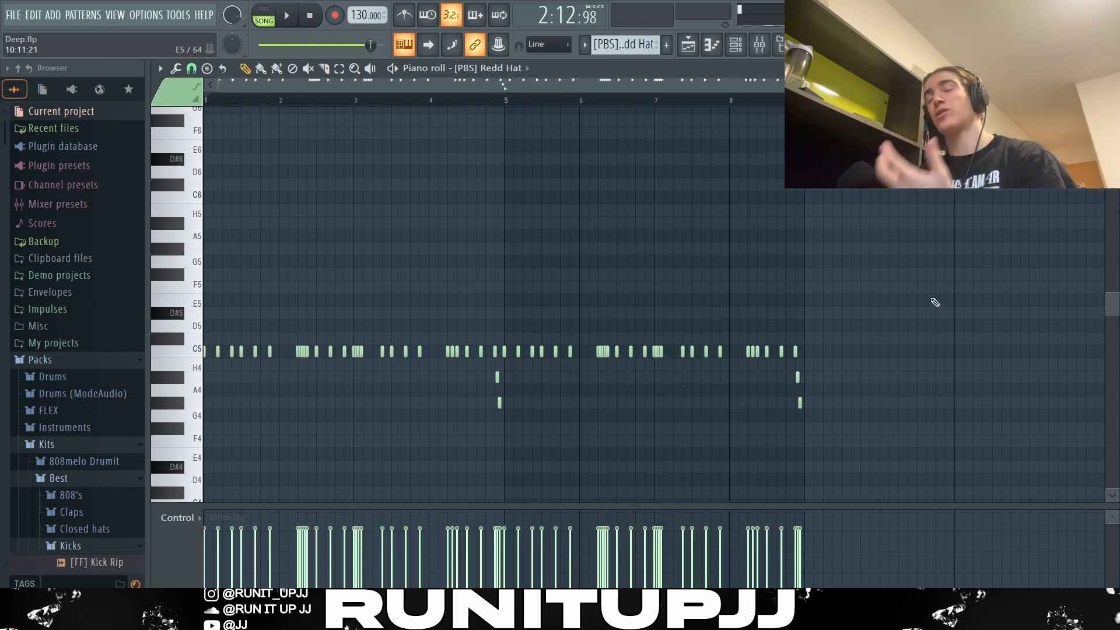
Play back the [PBS] Redd Hat pattern
key(space)
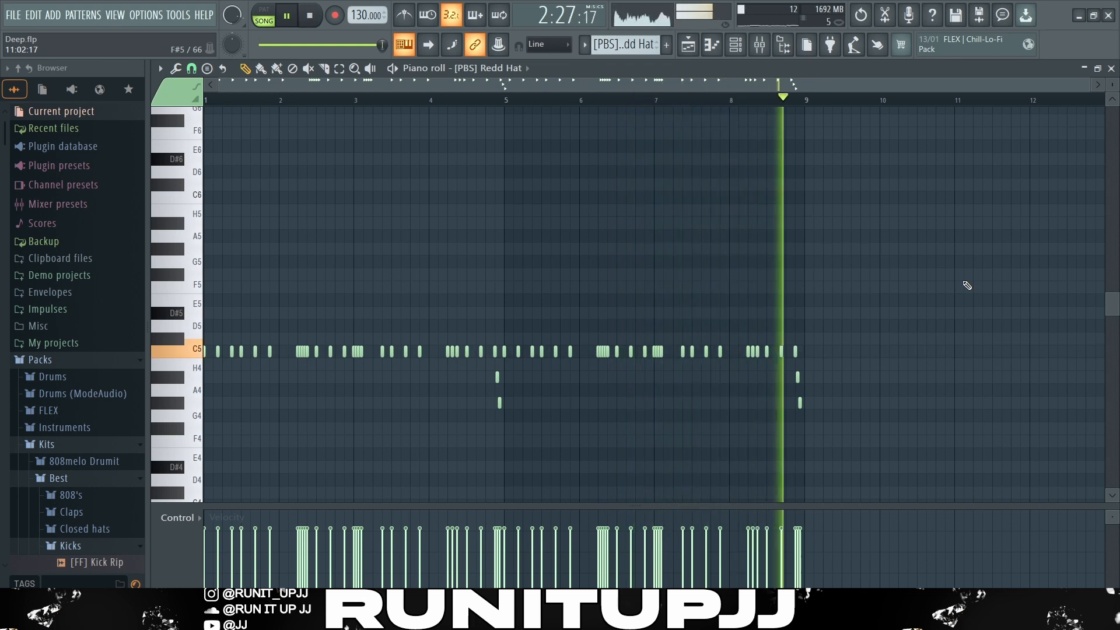
key(space)
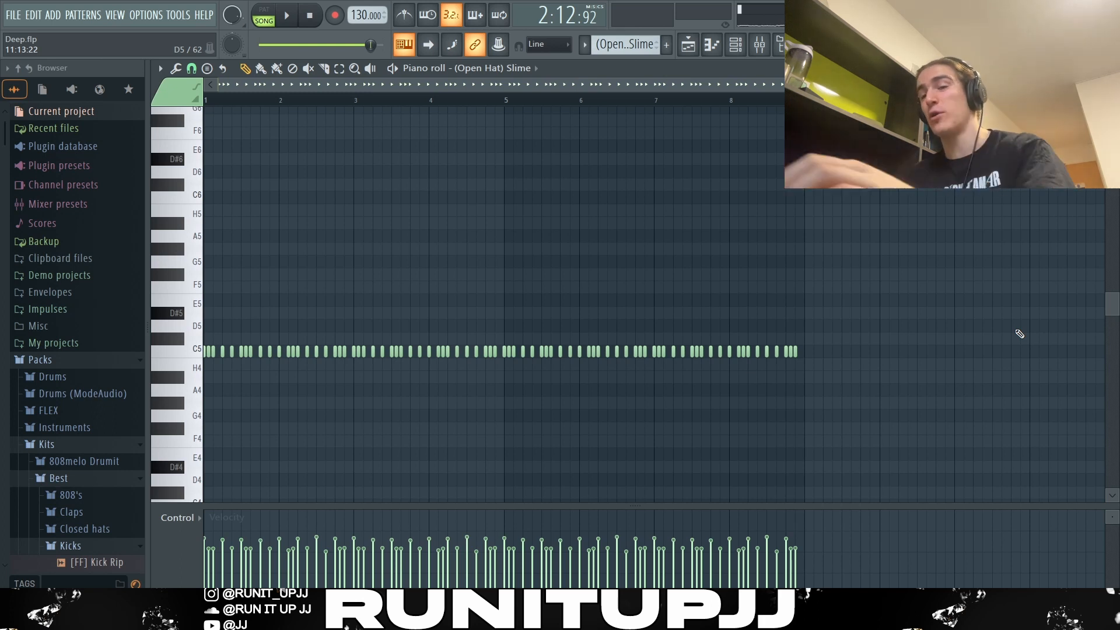
Examine the (Open Hat) Slime pattern, highlighting all of its notes across the eight bars
key(ctrl+a)
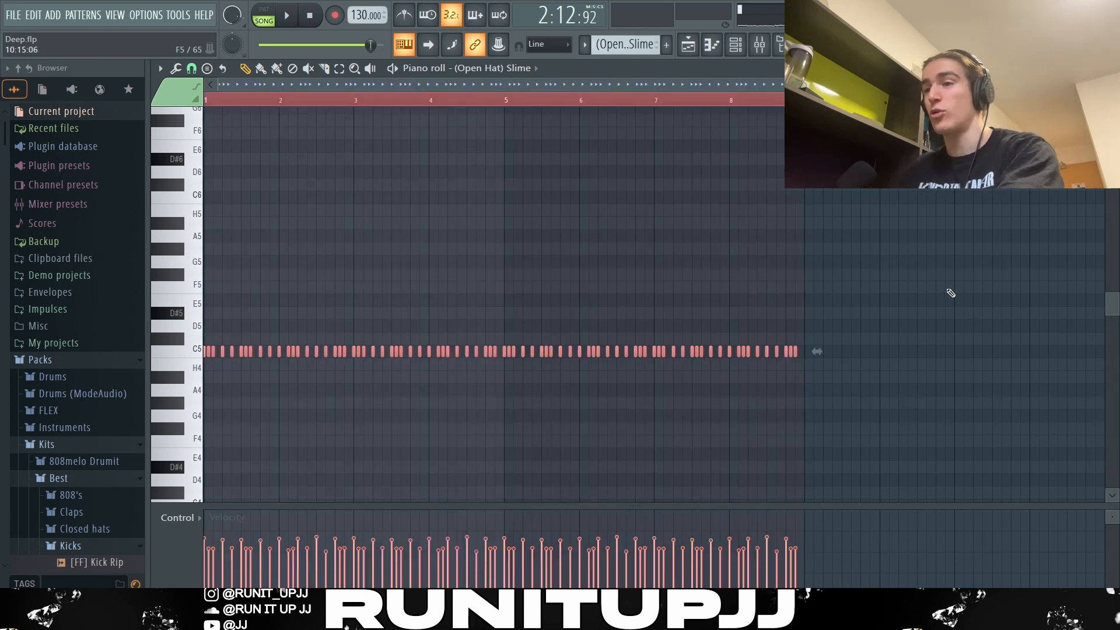
scroll(946, 281, down, 1)
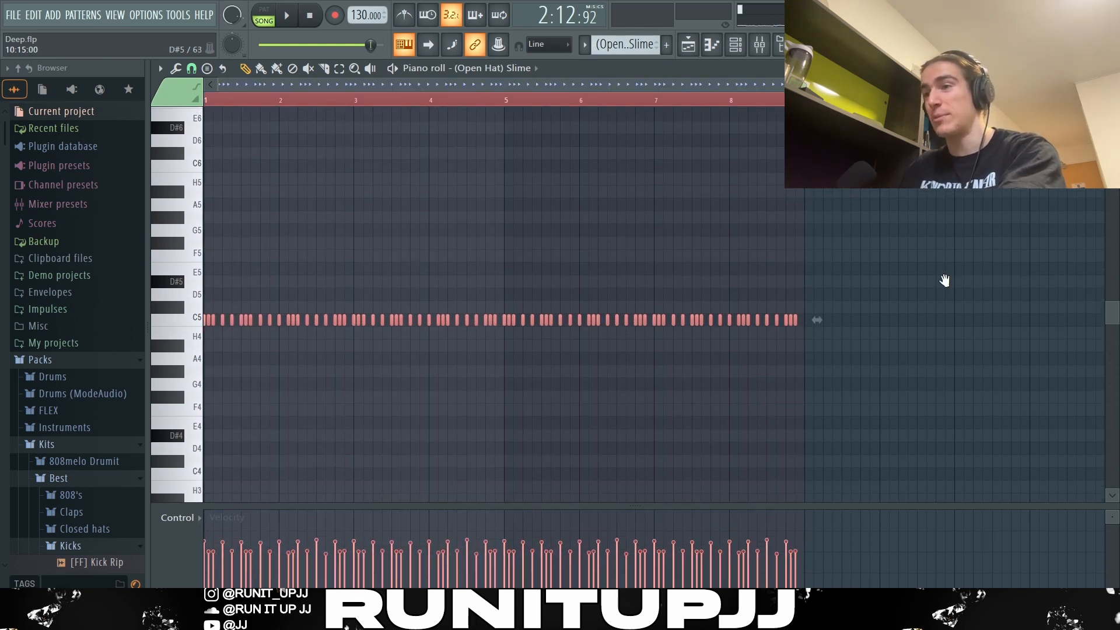
key(ctrl+d)
scroll(228, 318, up, 4)
scroll(228, 317, down, 4)
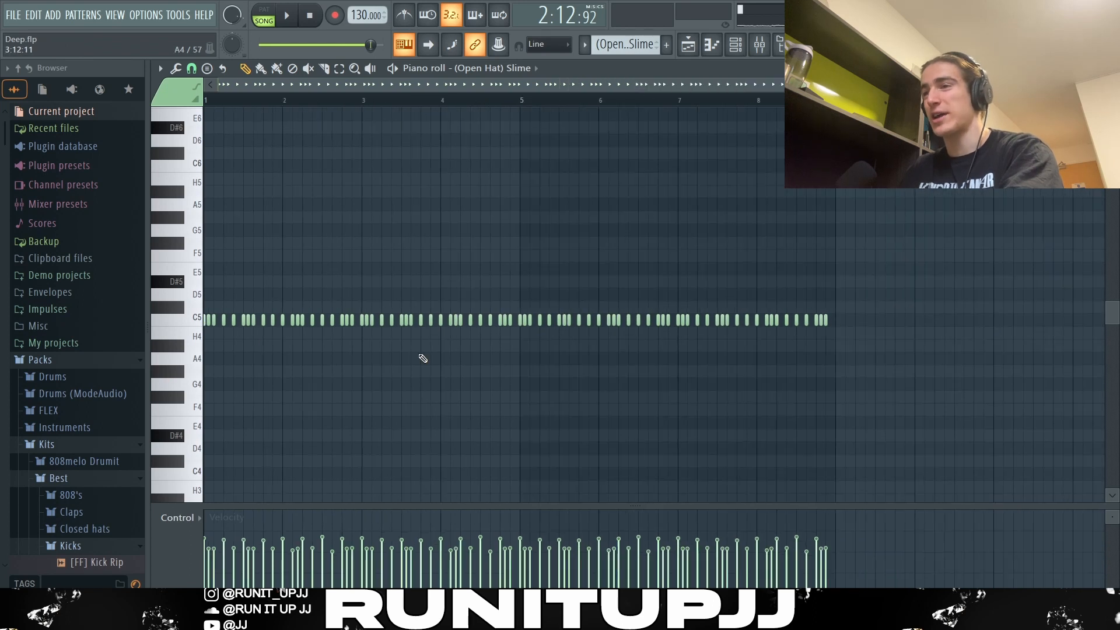
drag(957, 350, 200, 292)
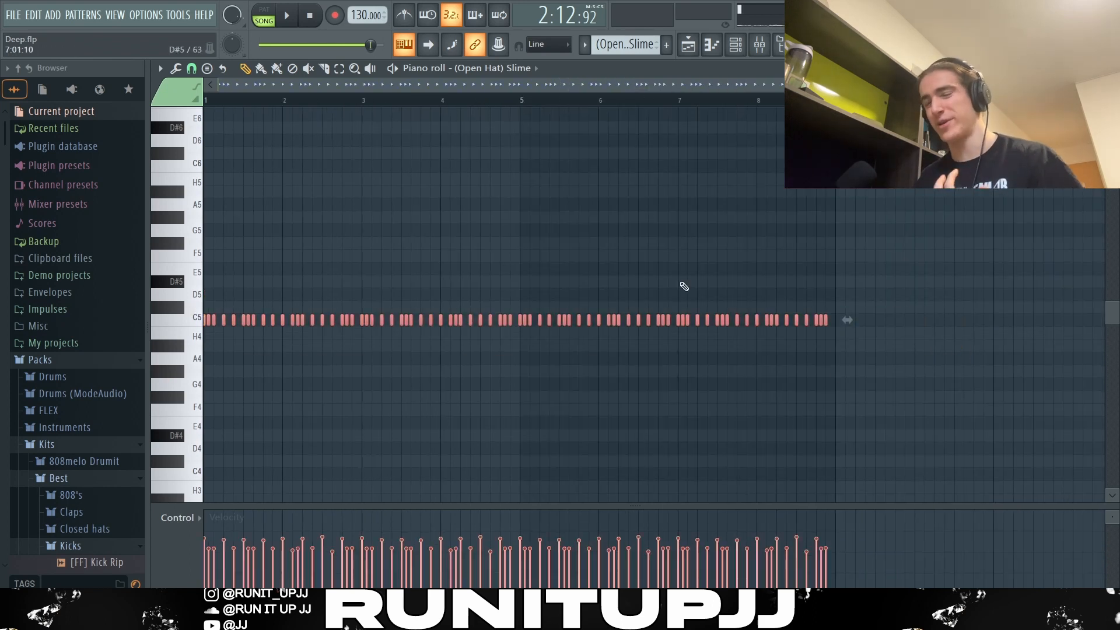
Show the playlist arrangement and play back the full beat from bar 73
key(F5)
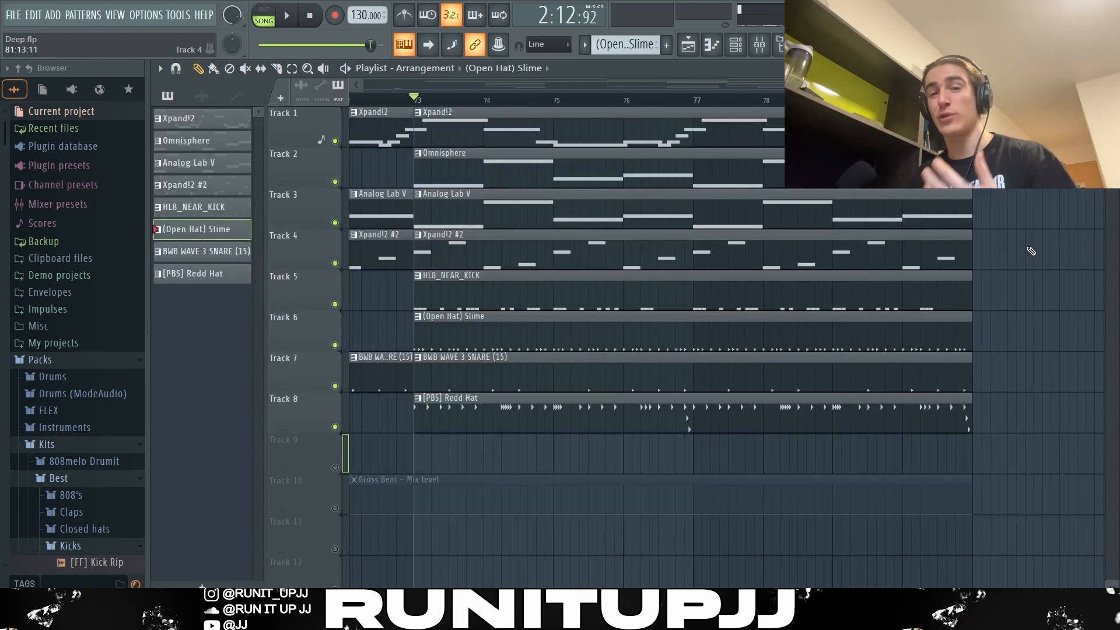
key(space)
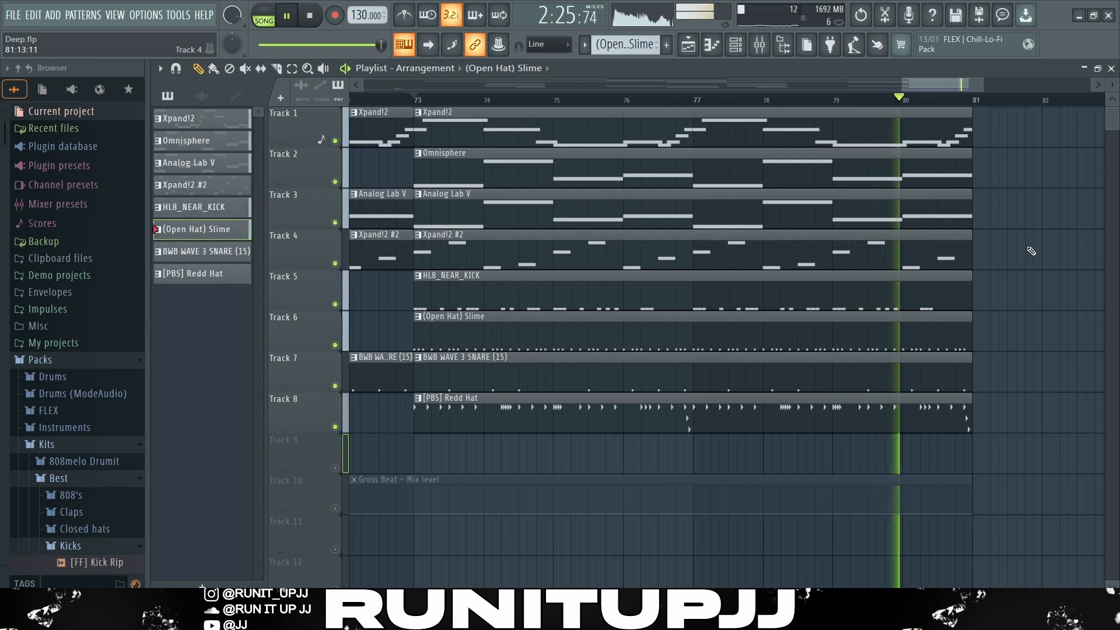
key(space)
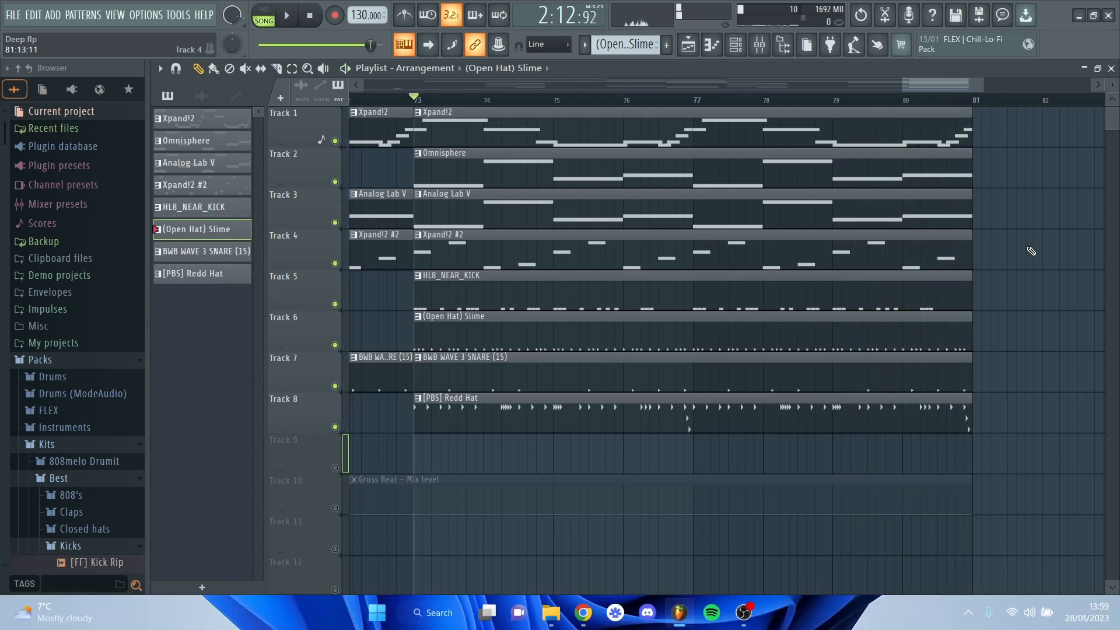